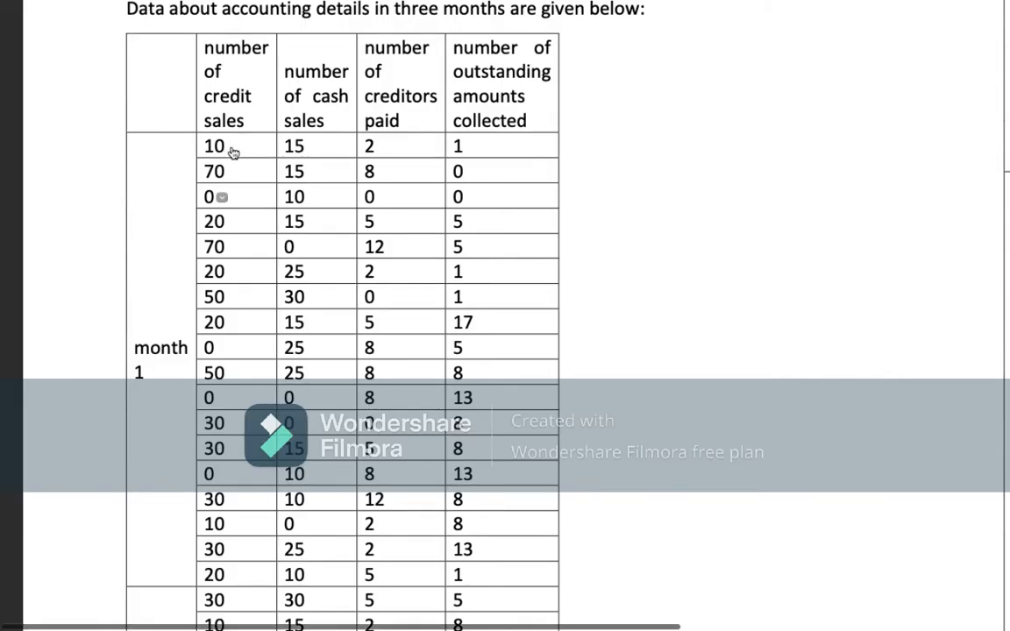
Step: Look over the month 1 credit sales in the accounting data table, and switch to the Excel workbook
scroll(231, 151, down, 1)
scroll(232, 154, down, 2)
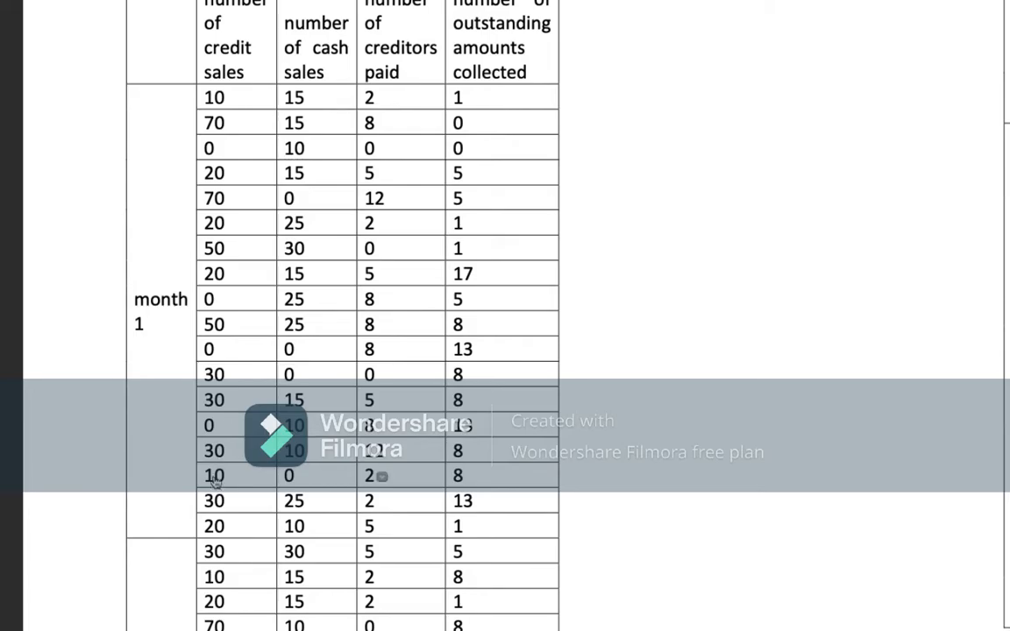
mouse_move(308, 627)
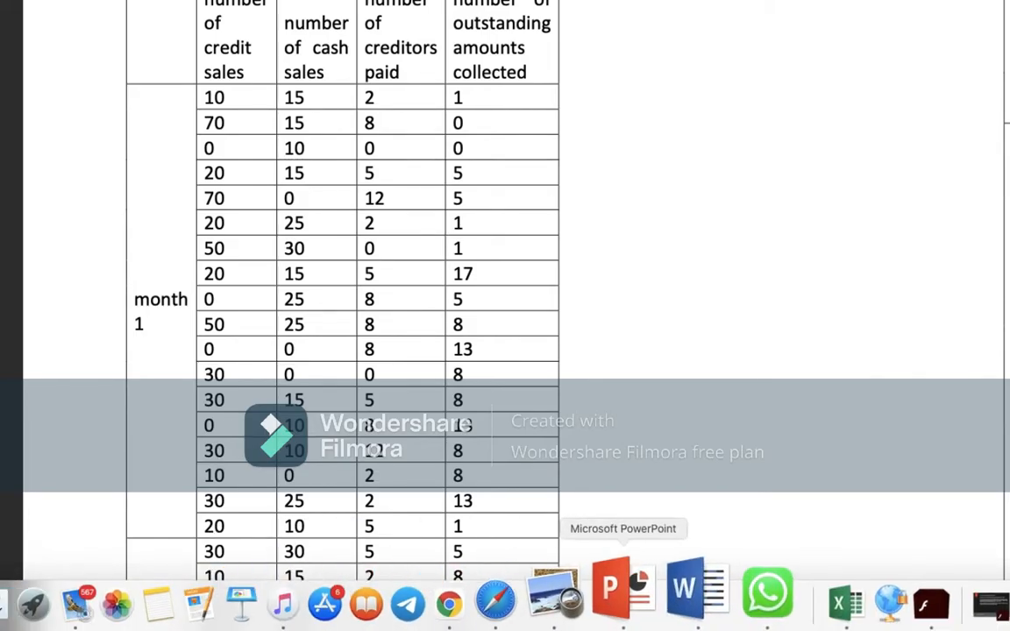
click(777, 591)
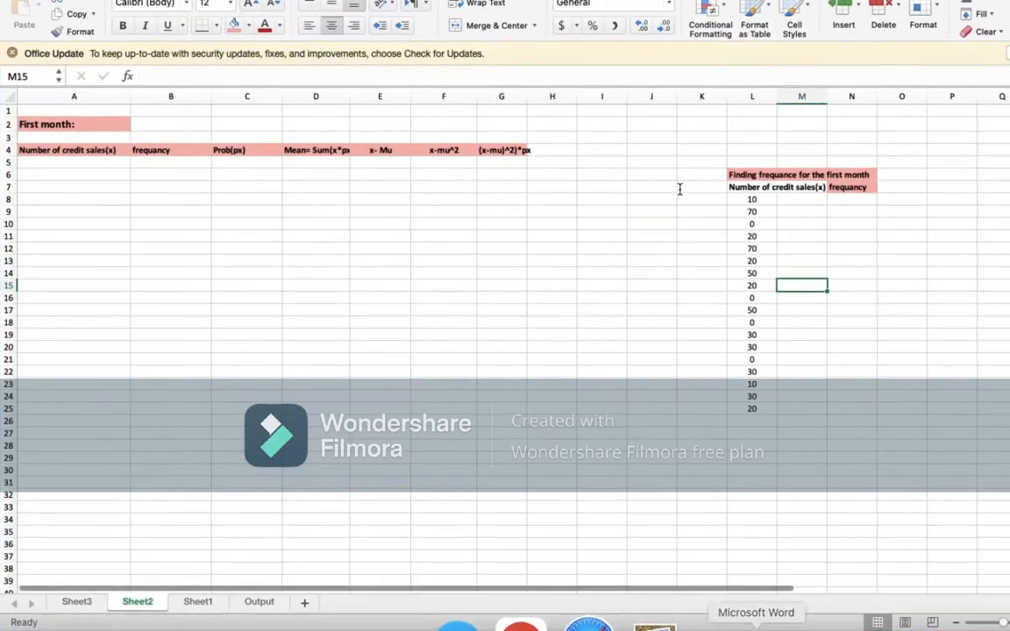
Step: Sort the first month's credit sales values in L8:L25 in ascending order
scroll(739, 207, up, 2)
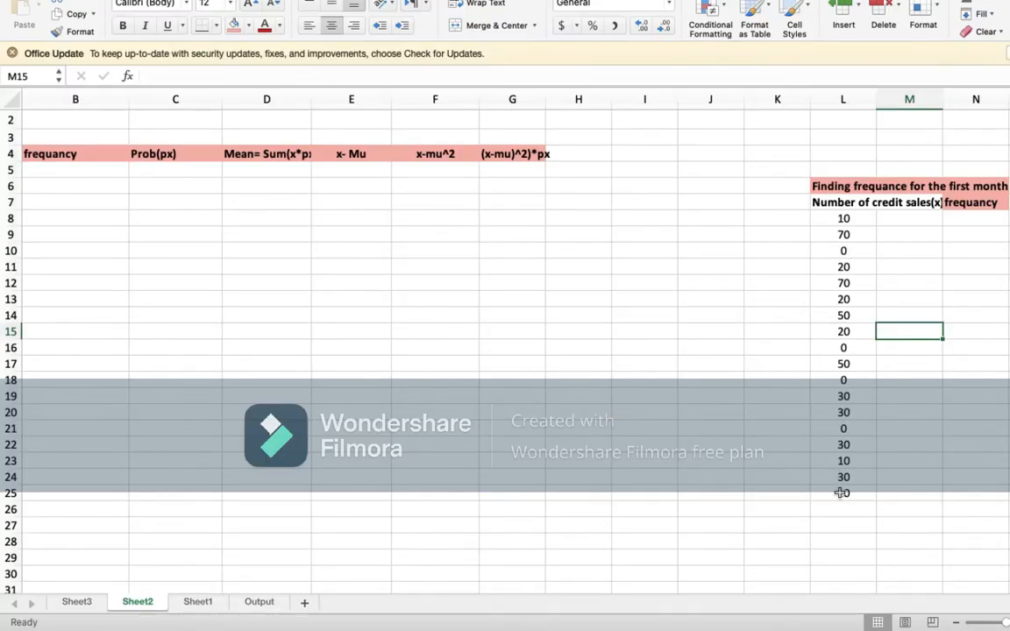
click(844, 234)
click(844, 219)
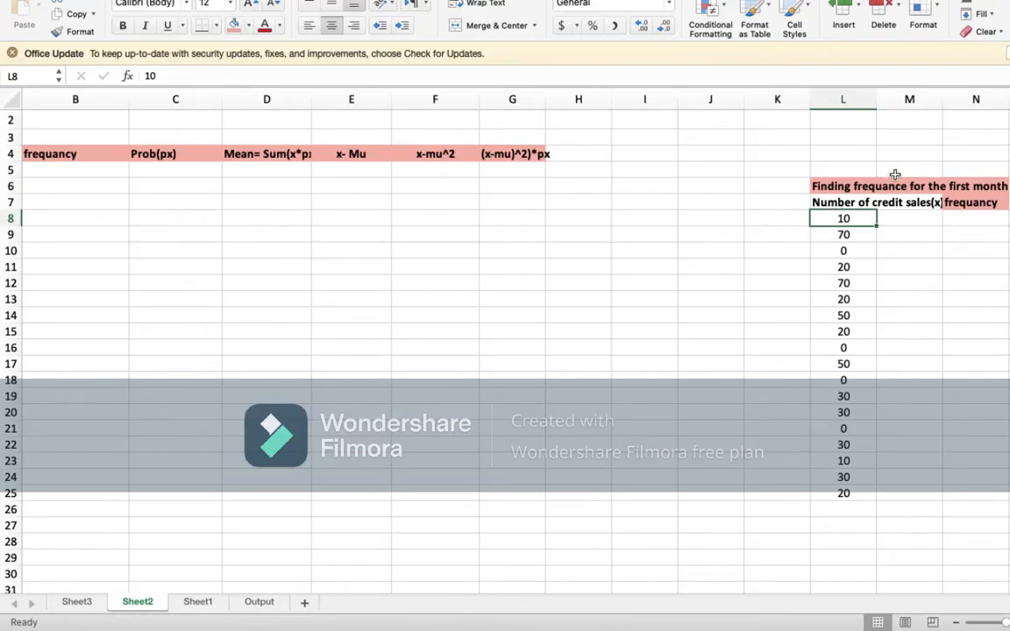
drag(840, 219, 842, 497)
click(1008, 12)
click(989, 32)
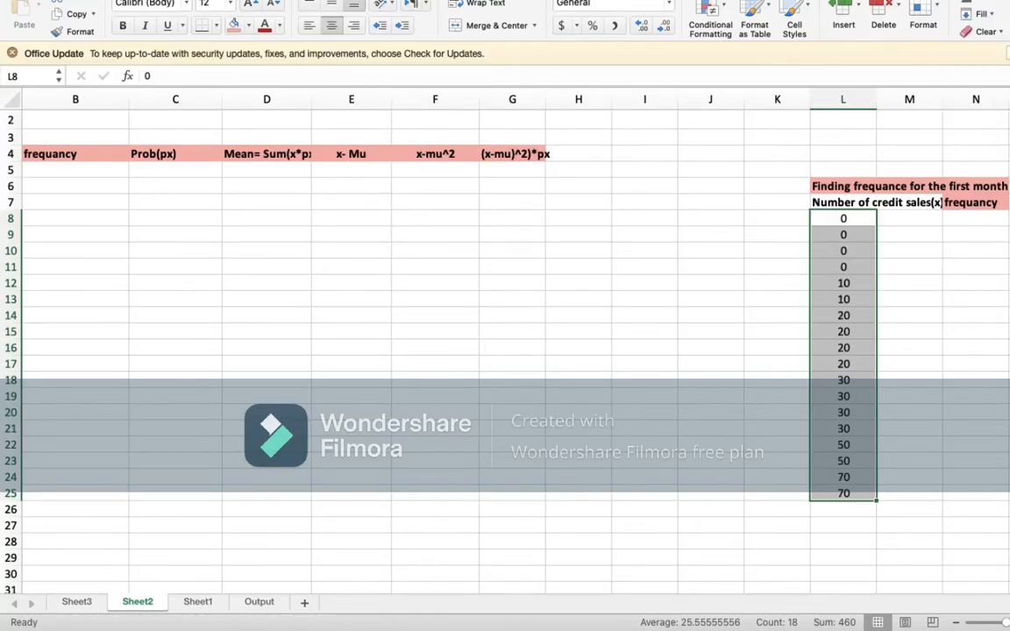
Step: List the distinct credit sales values 0, 10, 20, 30, 50 and 70 in cells M8:M13
click(926, 218)
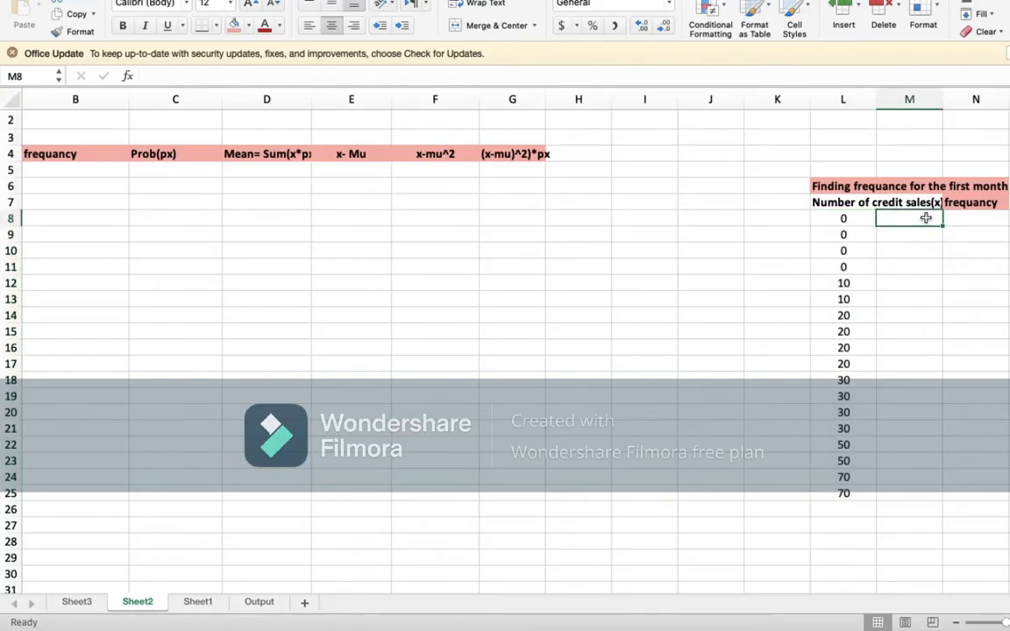
text(0)
key(Return)
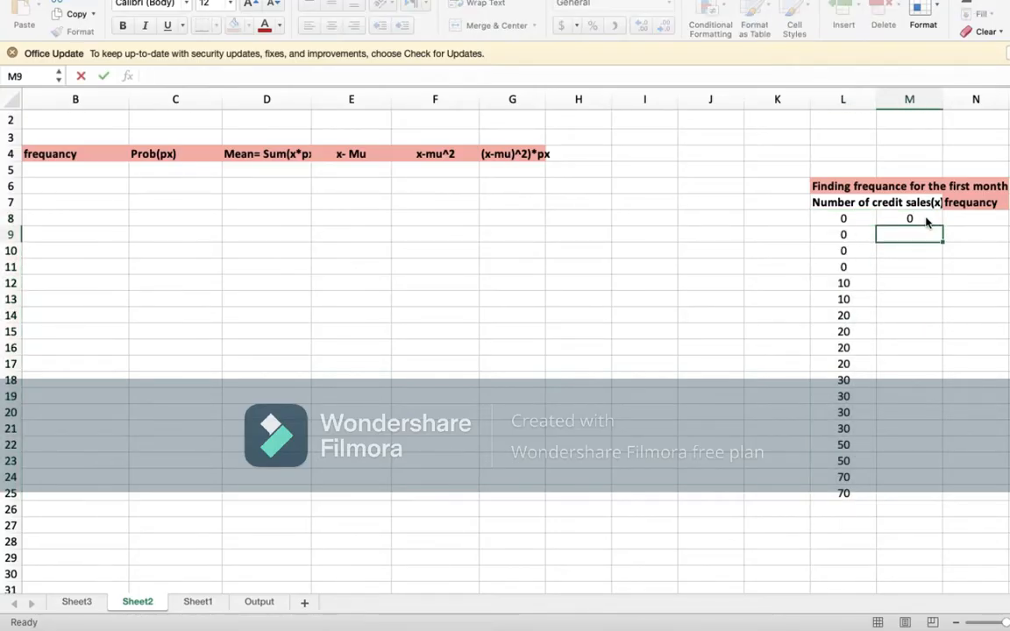
text(10)
key(Return)
text(20)
key(Return)
text(30)
key(Return)
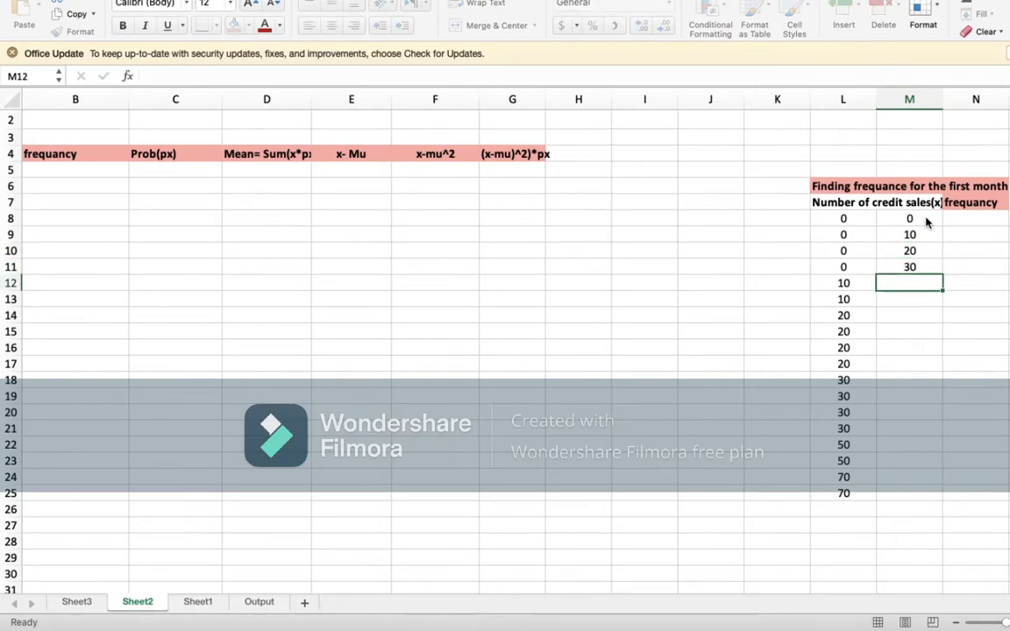
text(50)
key(Return)
text(70)
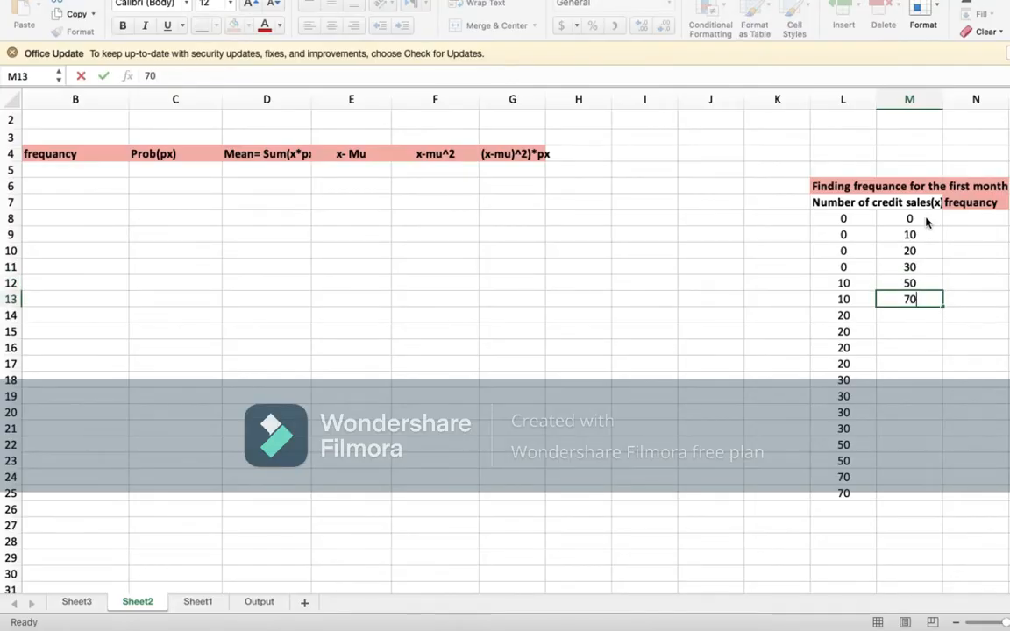
key(Return)
Step: Count the occurrences of 0 and 10 in the sorted list and enter the frequencies 4 and 2 in N8:N9
click(949, 221)
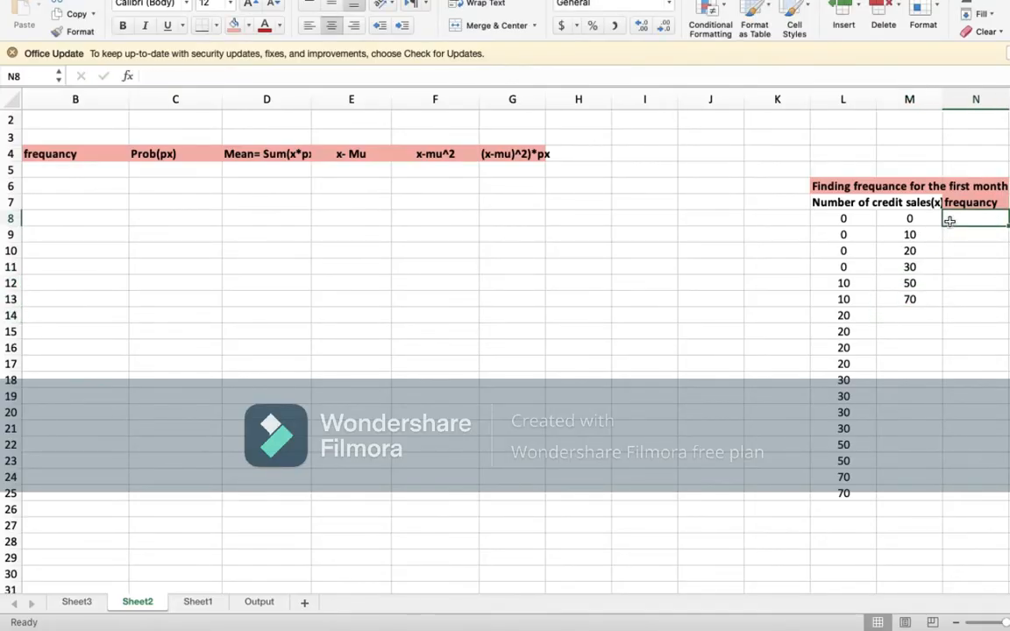
click(839, 219)
drag(839, 218, 847, 265)
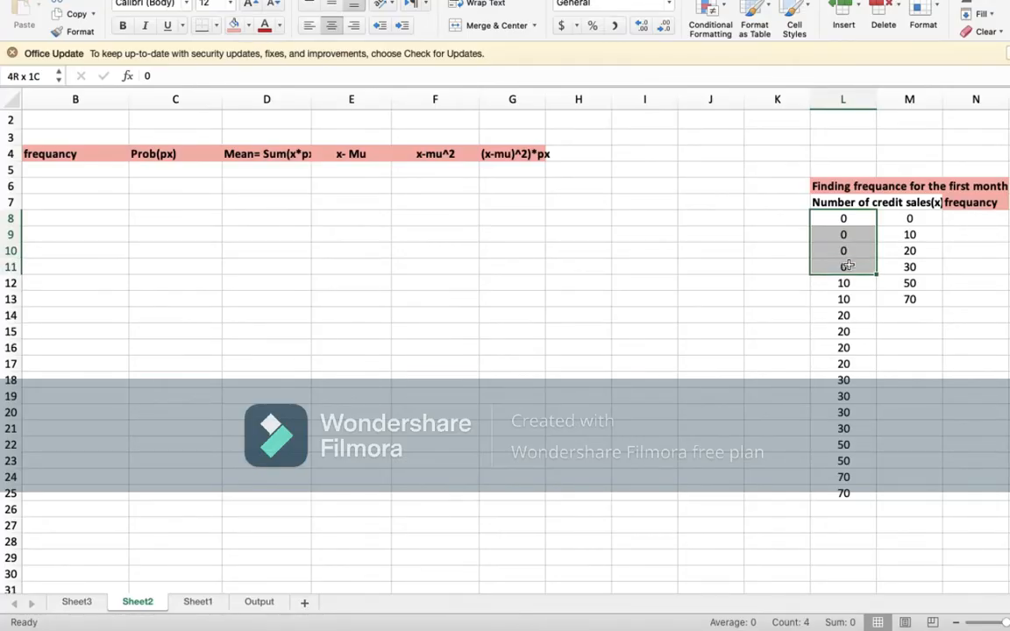
click(953, 223)
text(4)
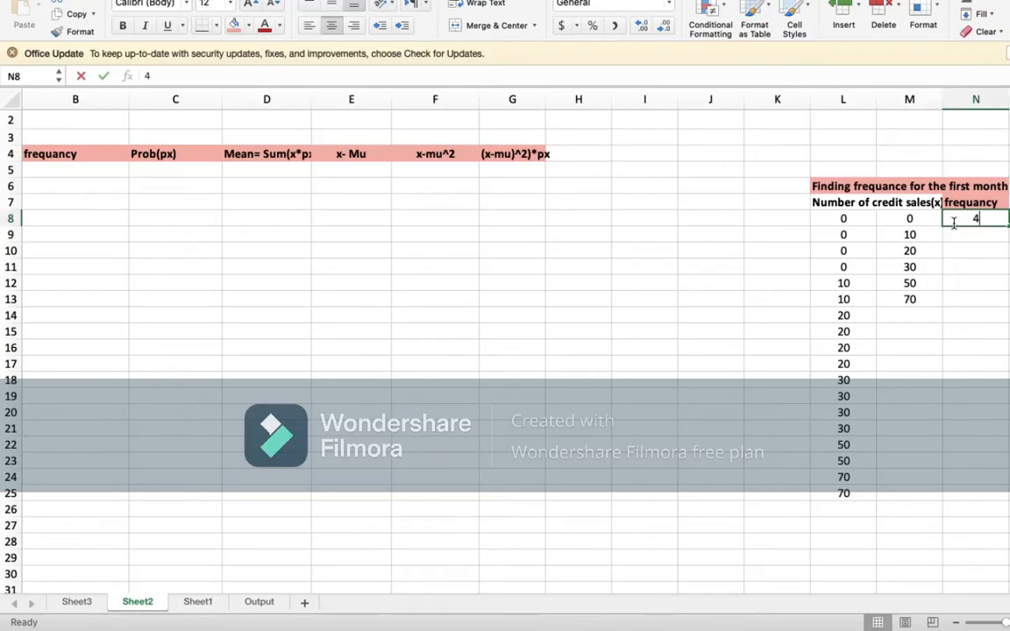
click(975, 234)
text(2)
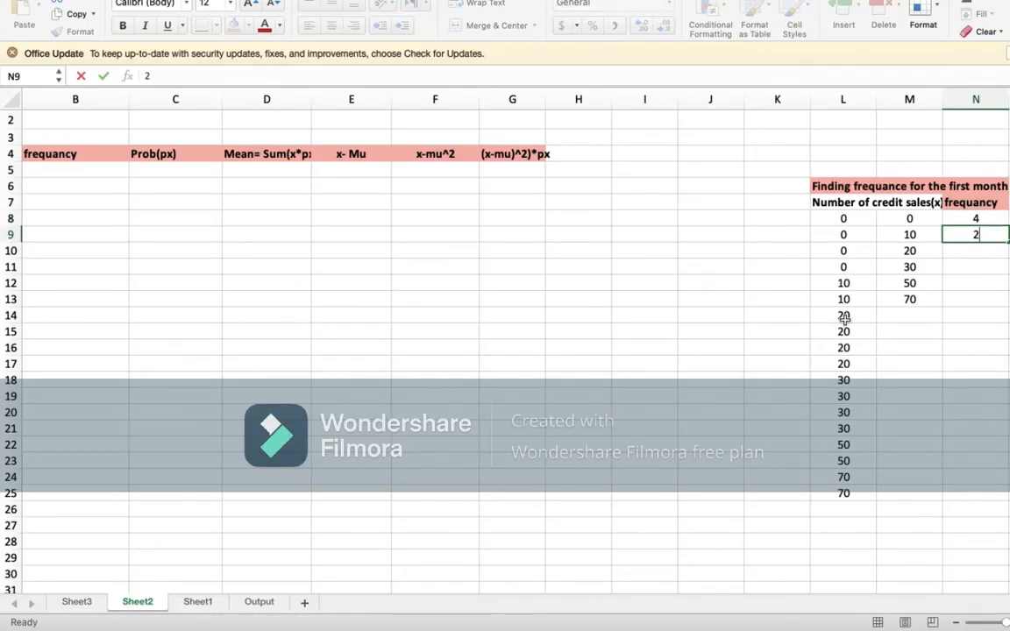
Step: Count the remaining sorted values and enter the frequencies 4, 4, 2 and 2 in N10:N13 for 20, 30, 50 and 70
drag(843, 317, 855, 425)
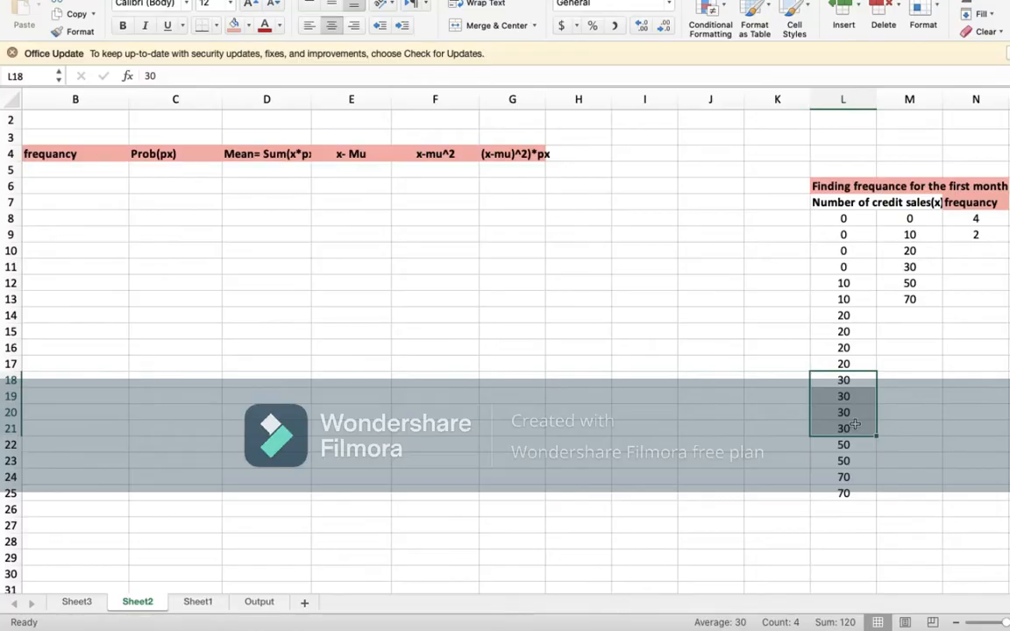
click(970, 250)
text(4)
key(Return)
text(4)
key(Return)
text(2)
key(Return)
text(2)
Step: Total the frequencies in cell N14 with =SUM(N8:N13)
click(978, 314)
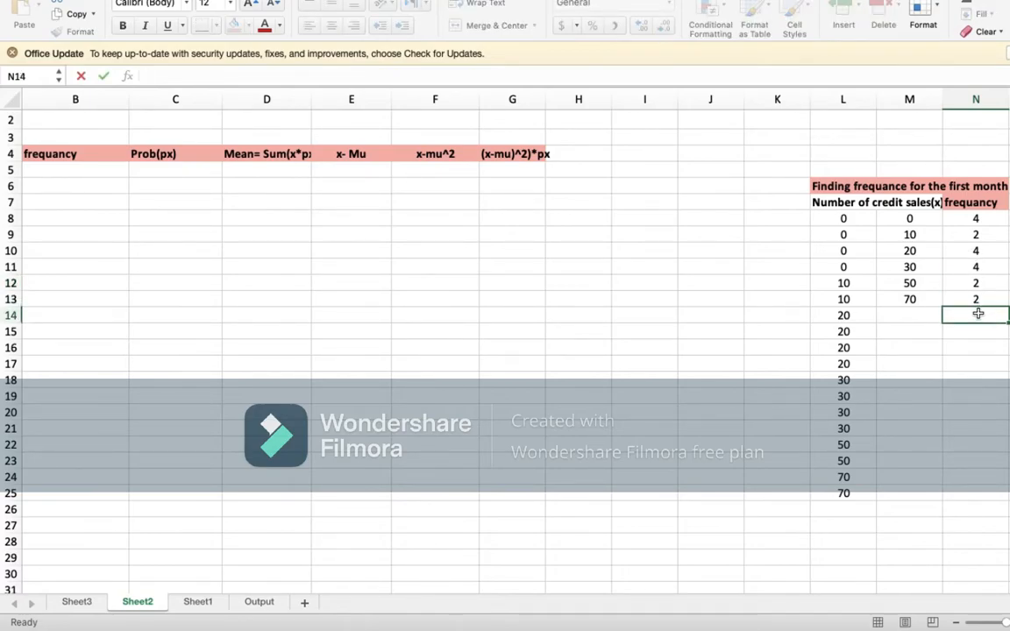
click(978, 2)
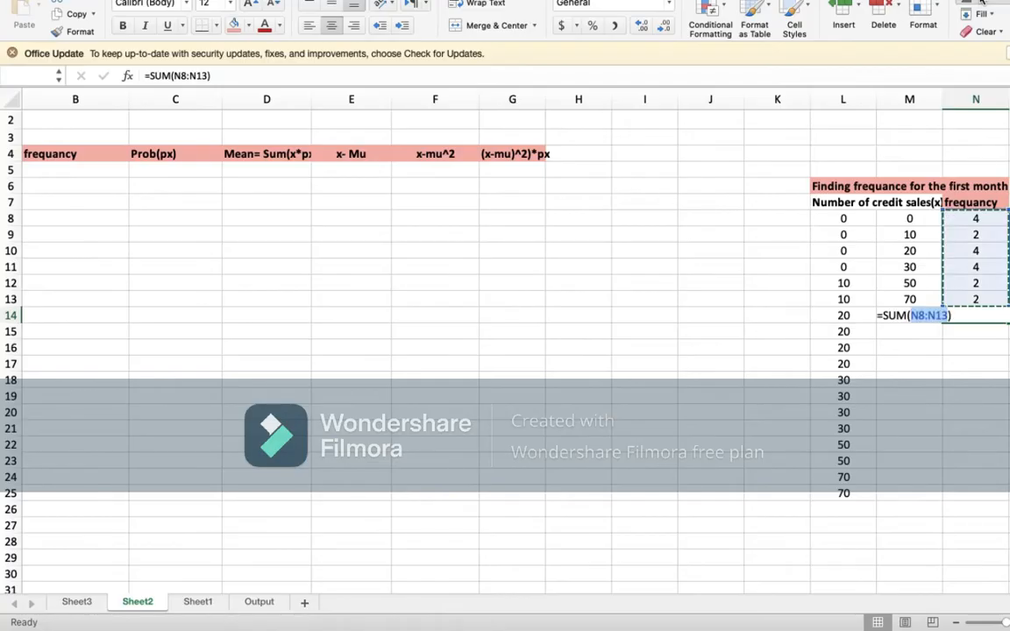
key(Return)
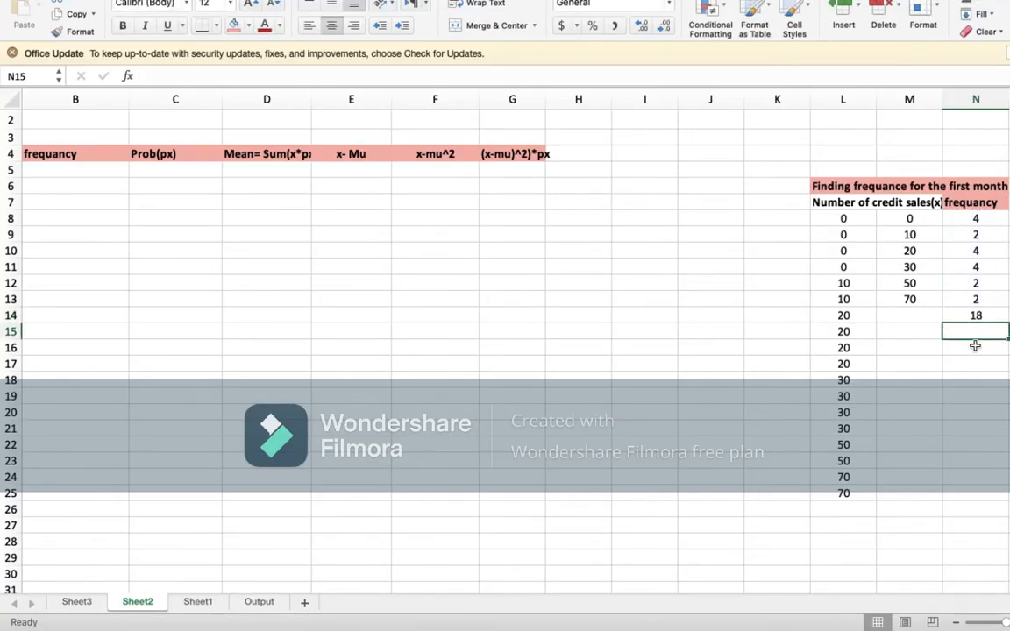
Step: Copy the distinct credit sales values in M8:M13 into the first month table's Number of credit sales(x) column, starting at A5
scroll(373, 317, left, 3)
scroll(372, 317, down, 3)
scroll(373, 318, up, 1)
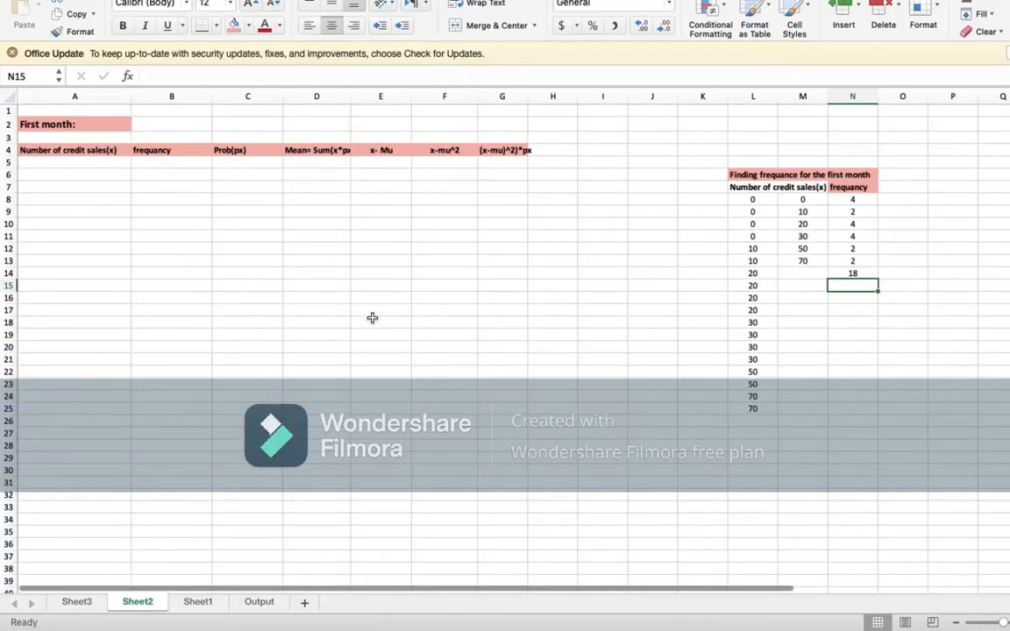
drag(801, 199, 804, 262)
key(super+c)
click(84, 165)
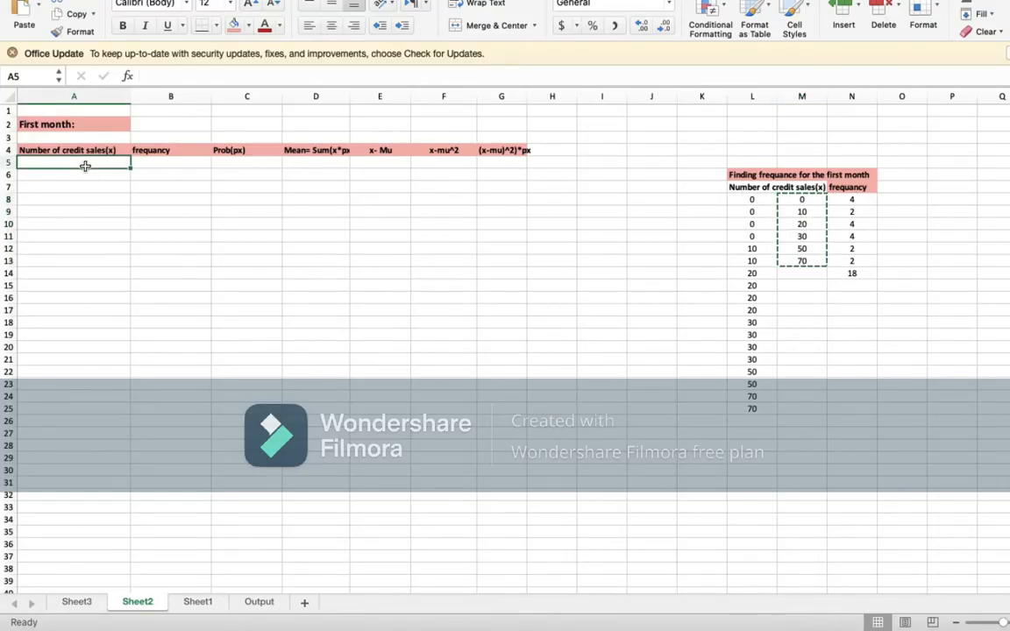
key(super+v)
Step: Copy the frequencies in N8:N13 into the first month table's frequency column, starting at B5
click(848, 203)
drag(849, 205, 850, 262)
key(super+c)
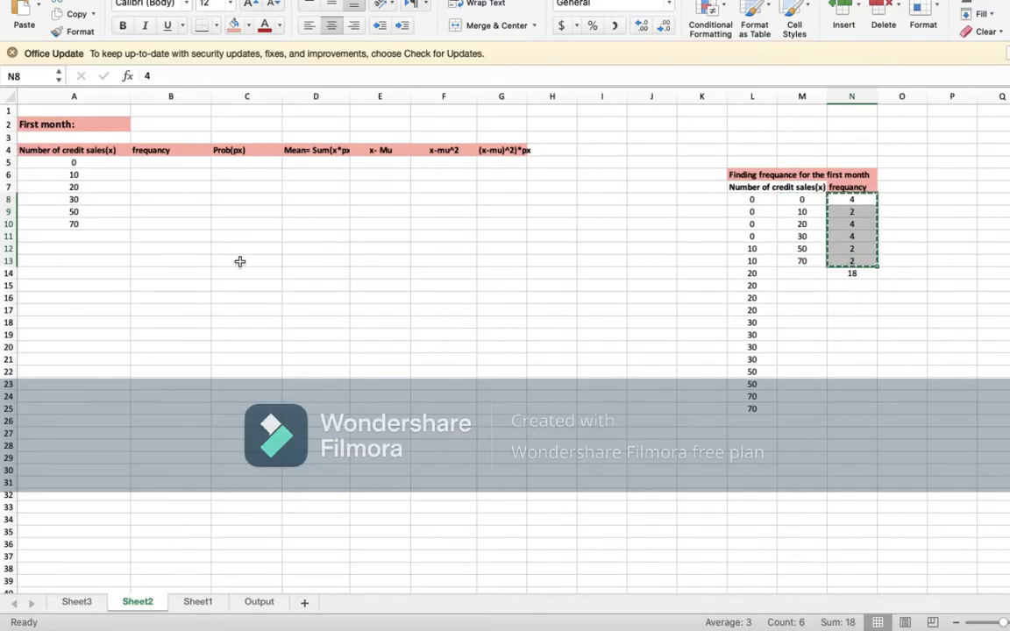
click(165, 164)
key(super+v)
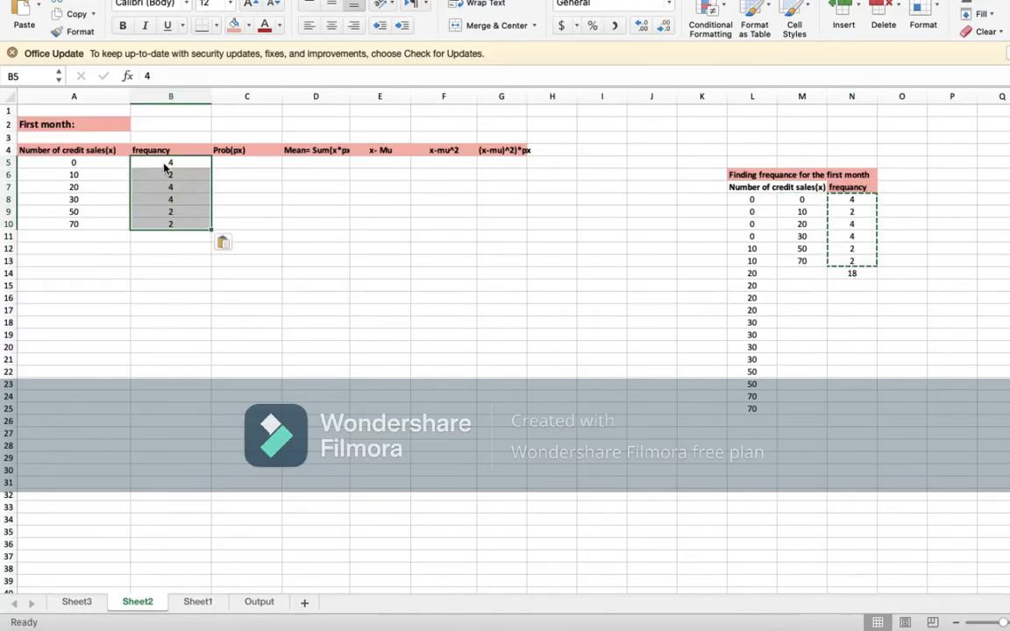
Step: Sum the first month table's frequencies B5:B10 in cell B11
click(171, 235)
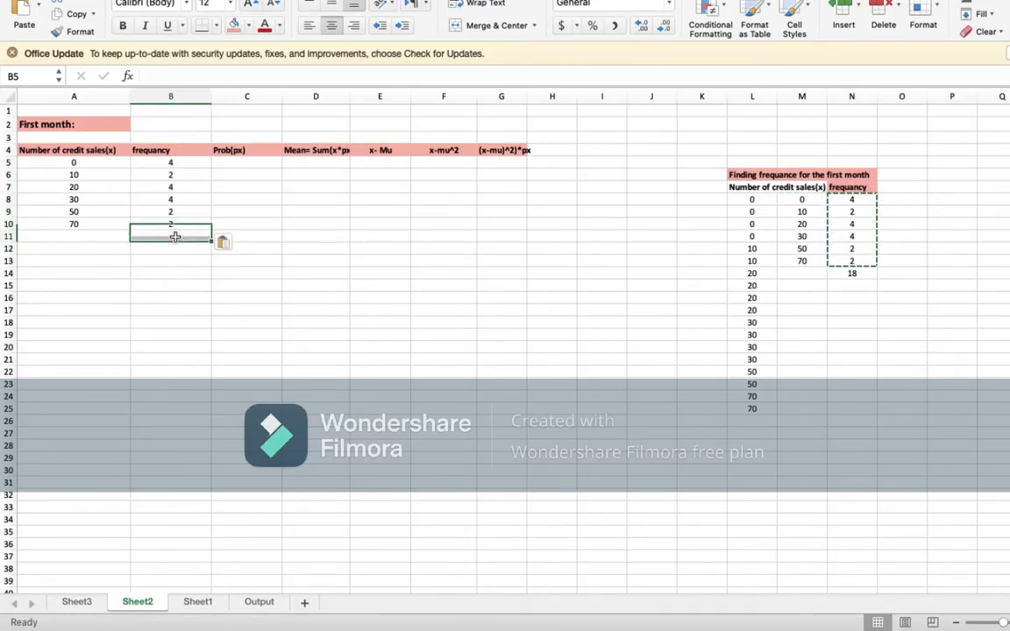
click(987, 4)
key(Return)
click(257, 166)
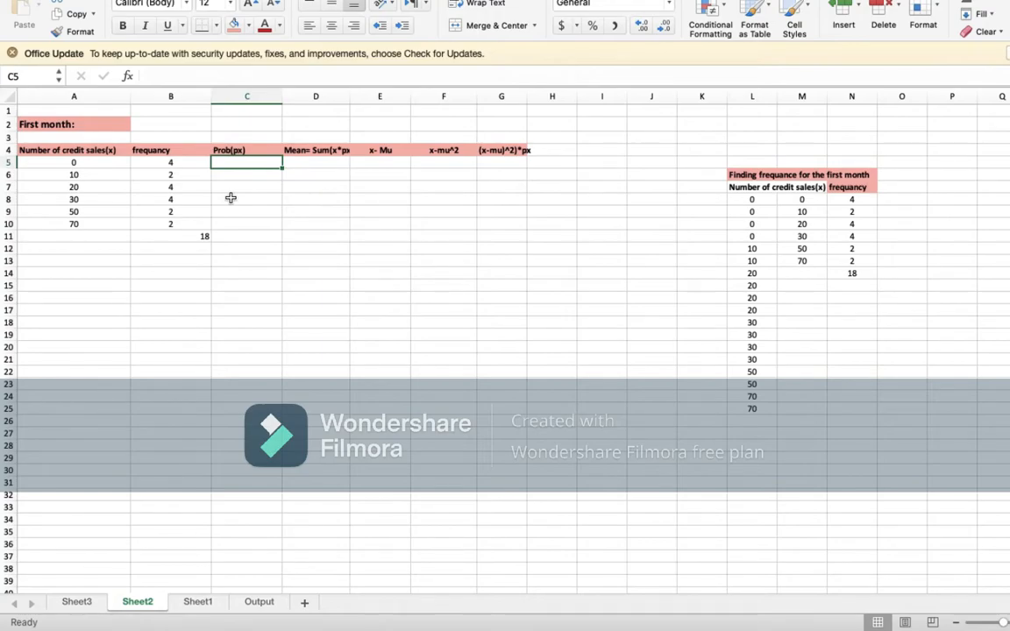
text(=)
click(189, 163)
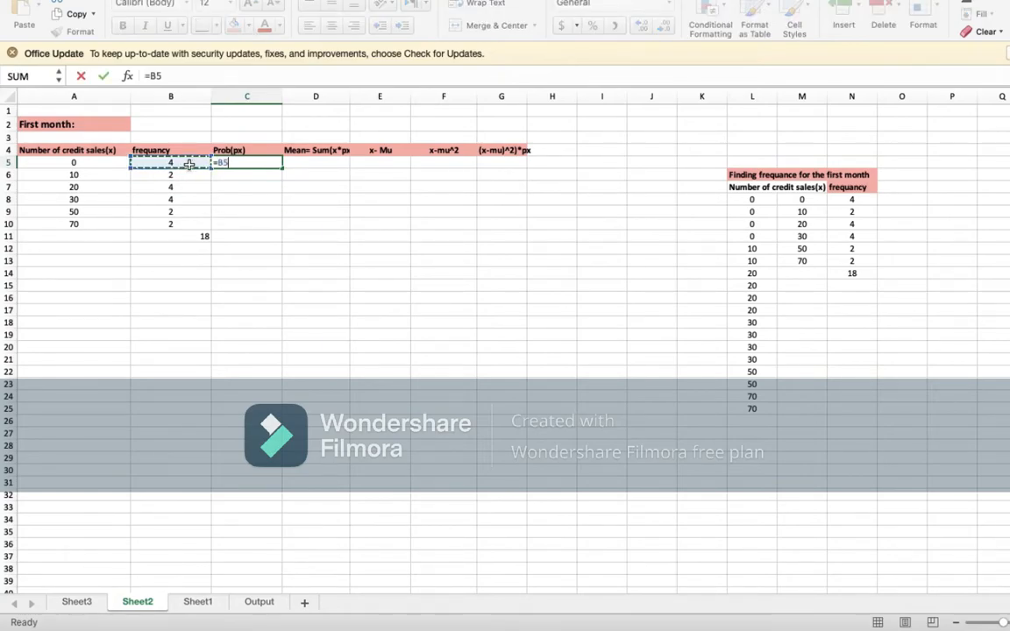
text(/)
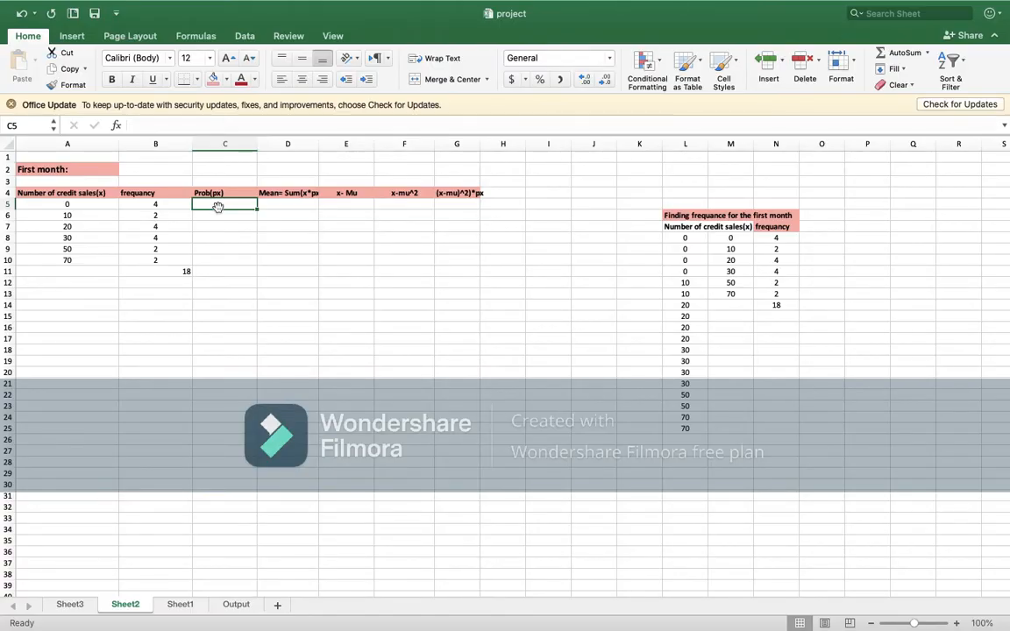
Step: Calculate the probabilities in the Prob(px) column with =B5/$B$11 in C5, filled down to C10
text(=)
click(176, 205)
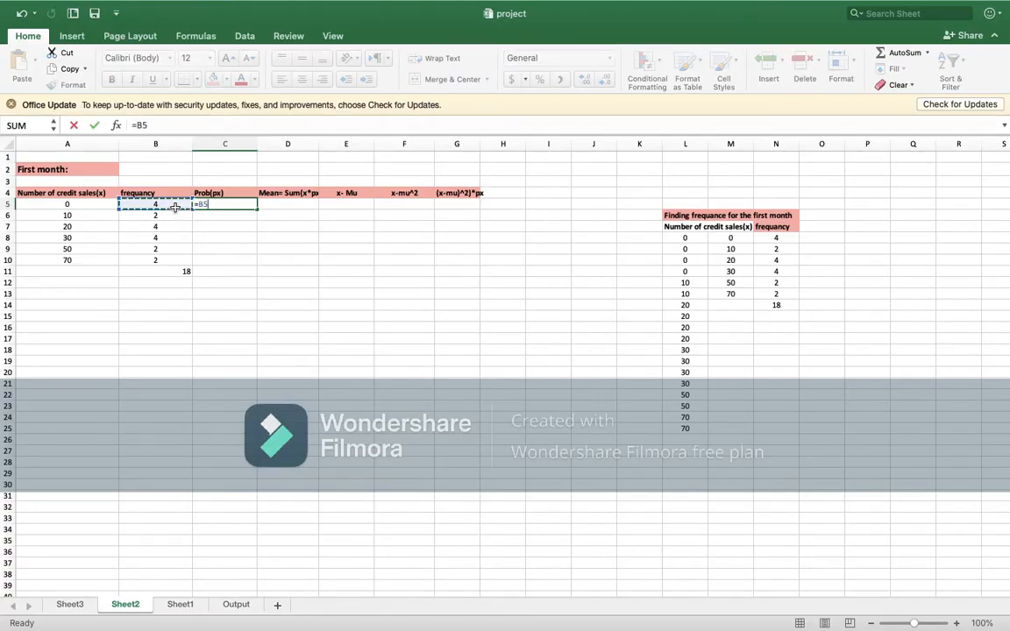
text(/)
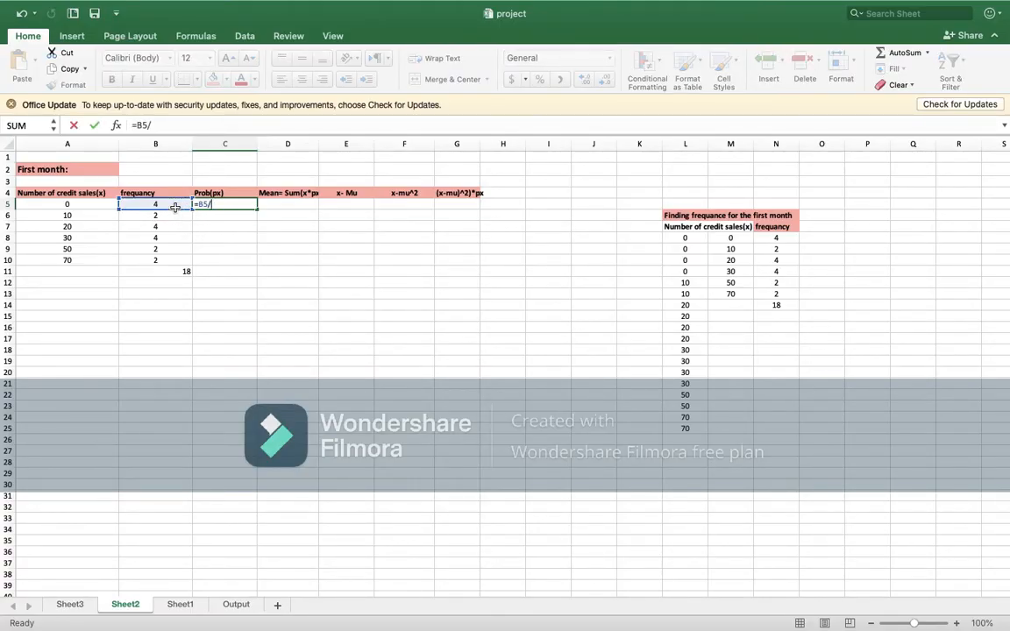
click(184, 273)
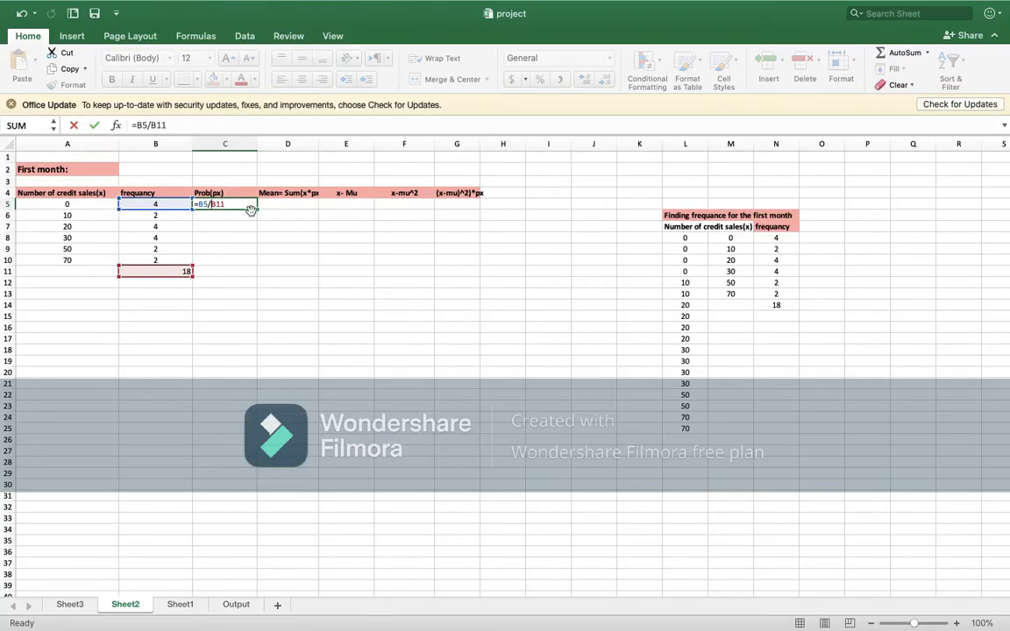
text($B$)
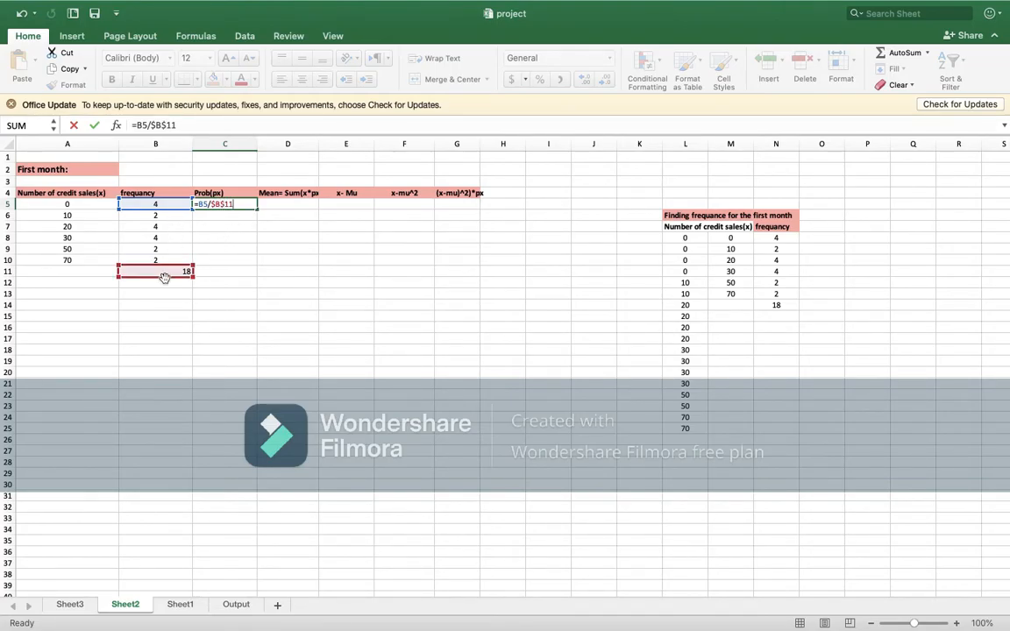
key(Return)
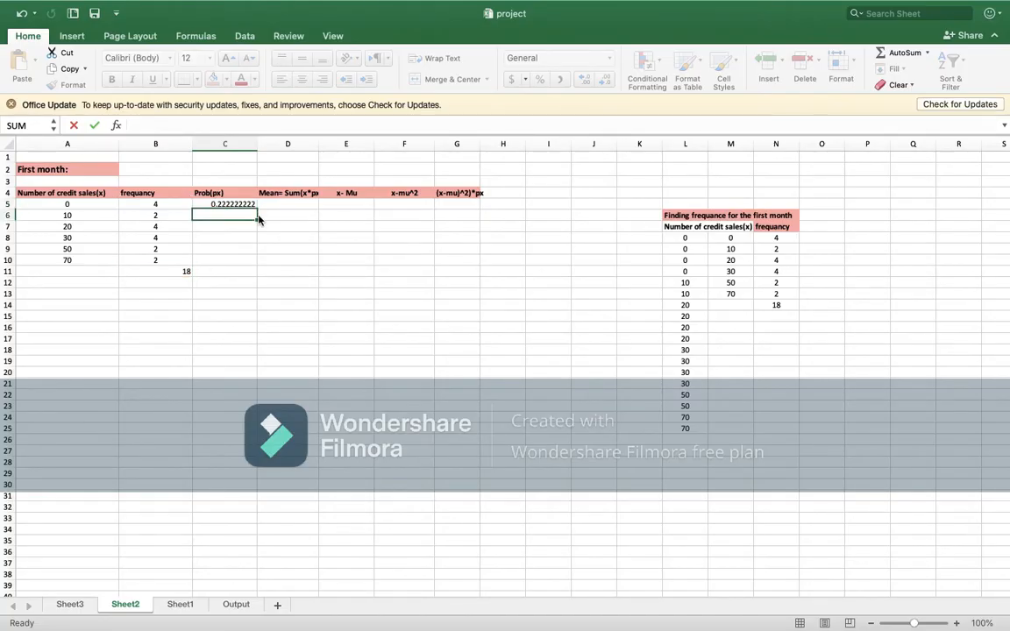
click(250, 206)
drag(256, 208, 244, 262)
Step: Enter the formula =A5*C5 in D5 to multiply the first credit sales value by its probability
click(292, 206)
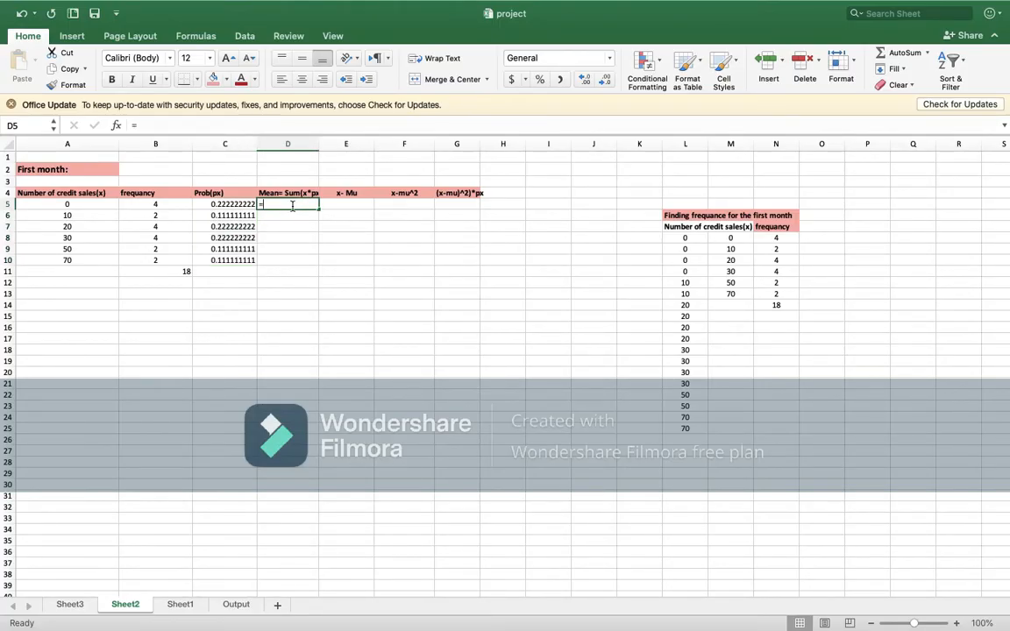
text(=)
click(89, 207)
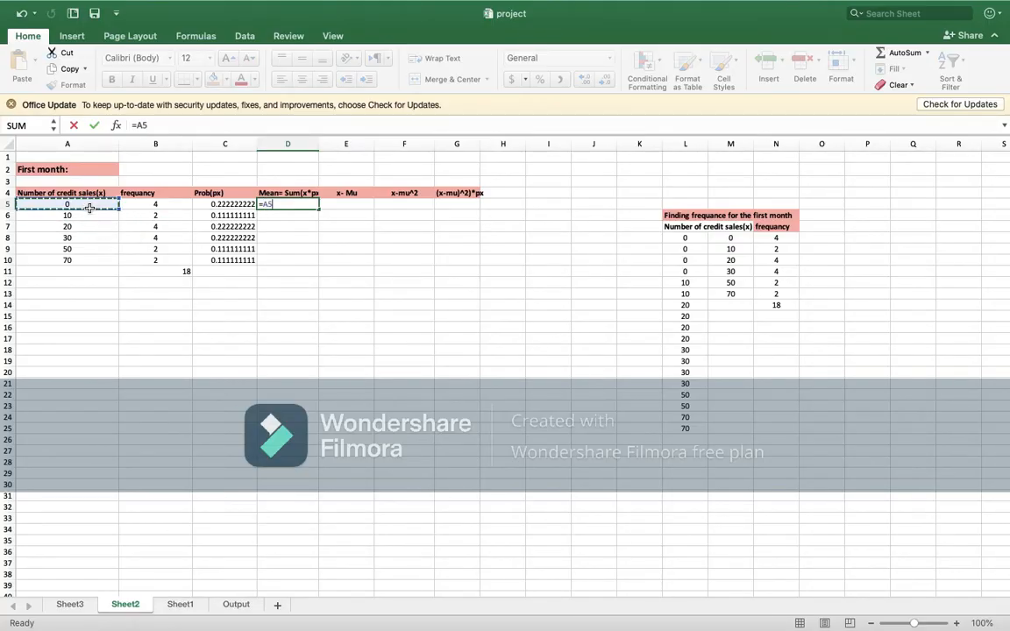
text(*)
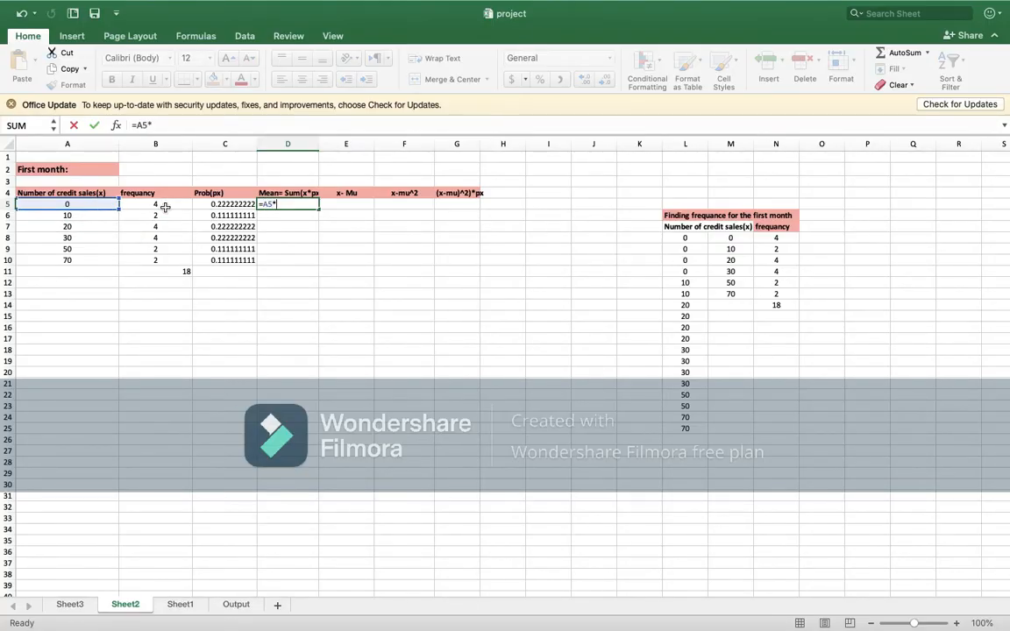
click(203, 206)
key(Return)
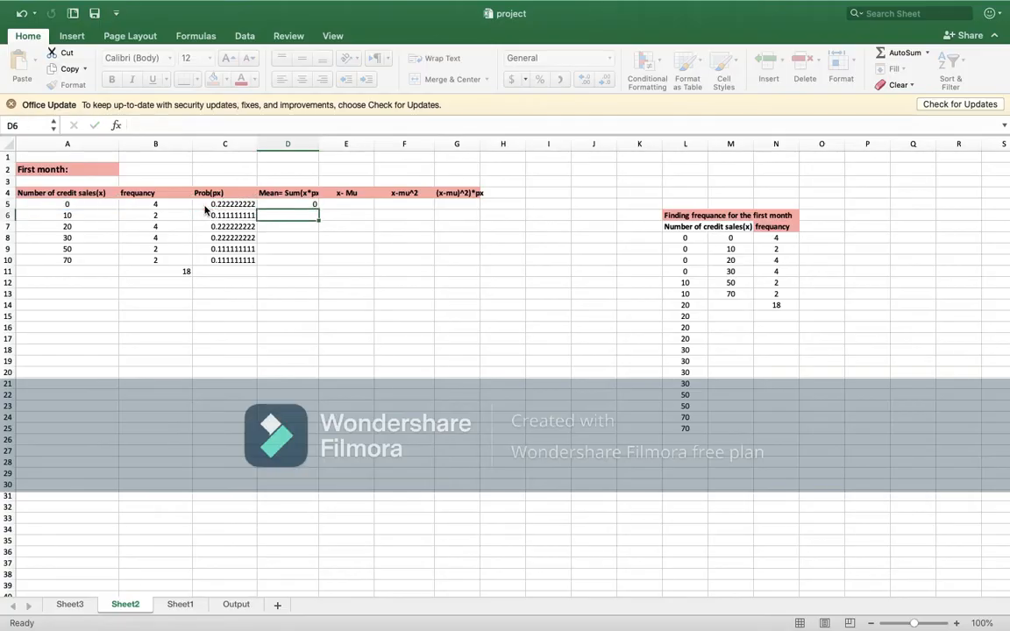
Step: Fill the mean formula in D5 down to D10 for the remaining credit sales values
click(301, 205)
drag(320, 208, 315, 270)
Step: Sum the products D5:D10 in cell D11 and enter the rounded mean 26 in D12
click(311, 275)
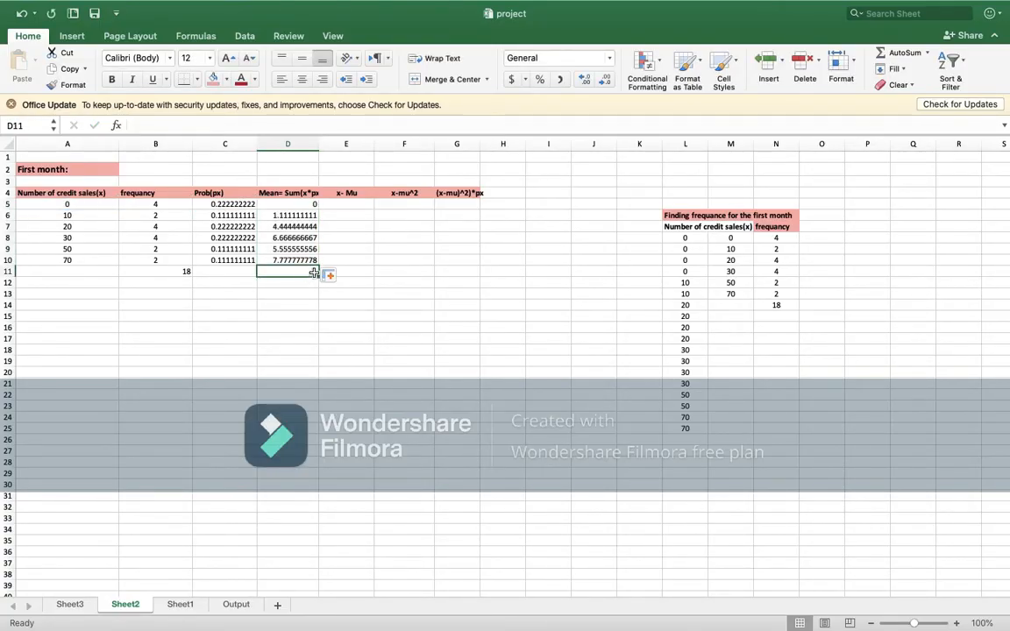
click(897, 57)
key(Return)
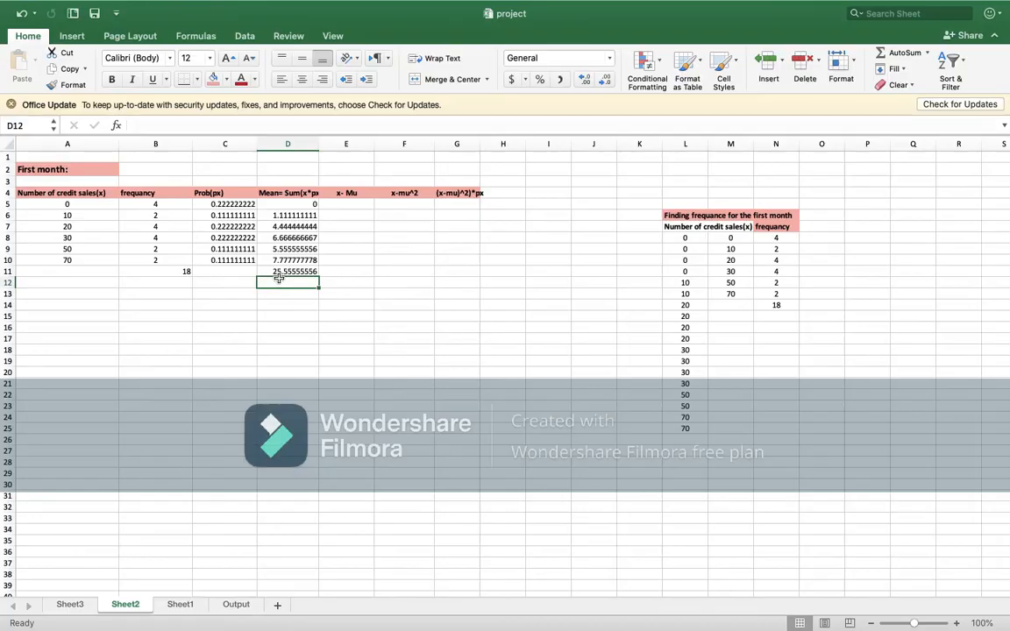
text(26)
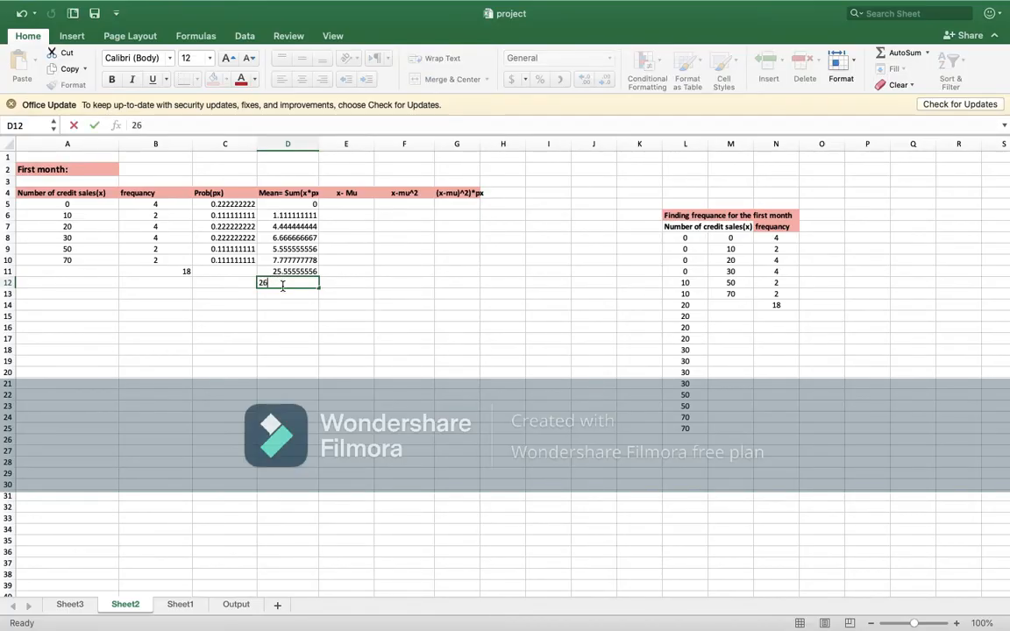
key(Return)
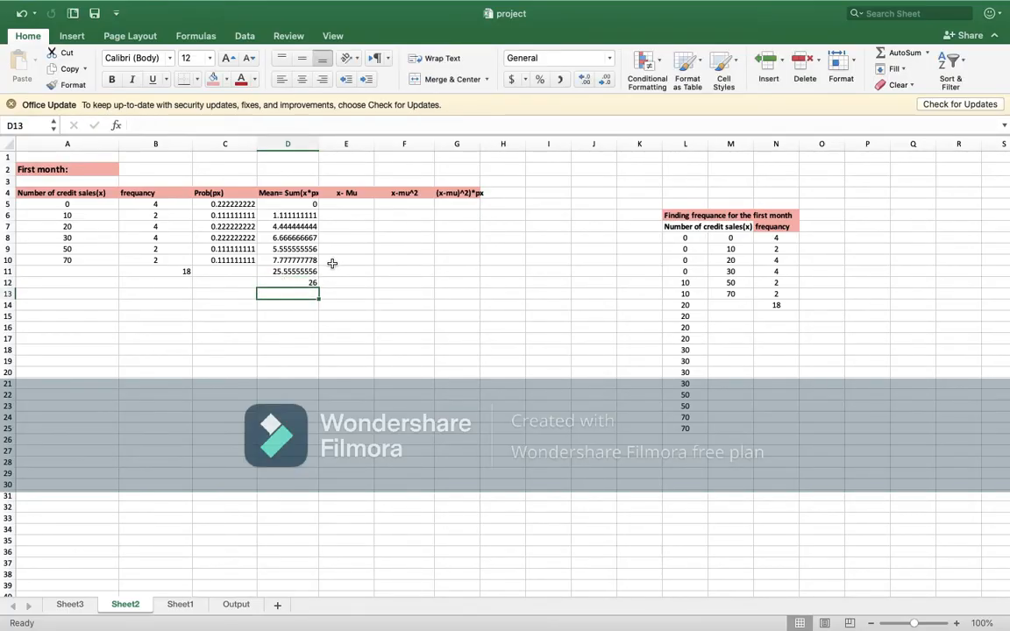
Step: Calculate the x- Mu column with =A5-$D$12 in E5, filled down to E11
click(351, 203)
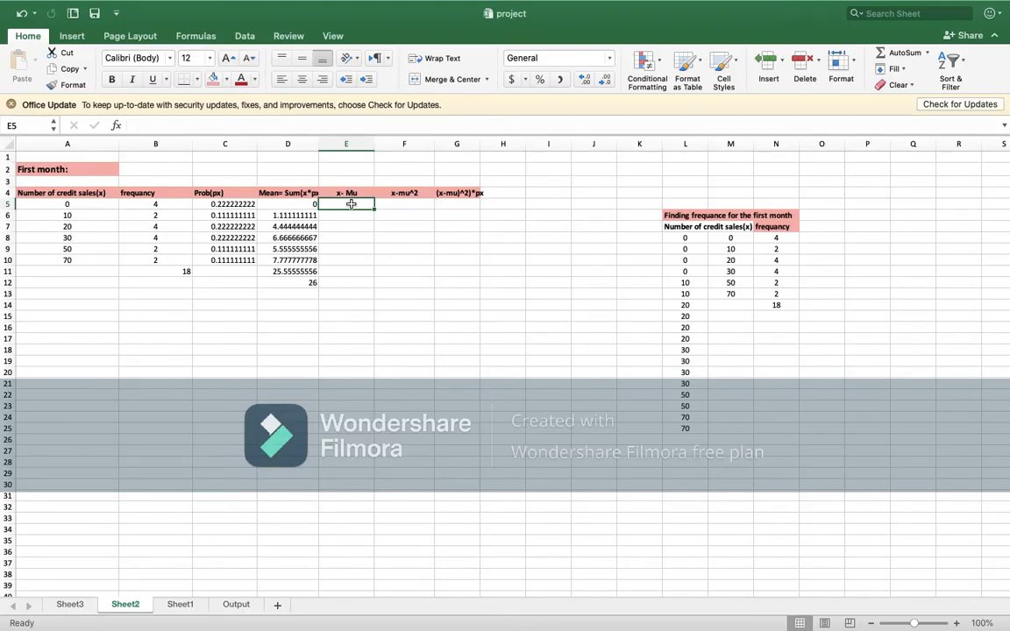
text(=)
click(92, 205)
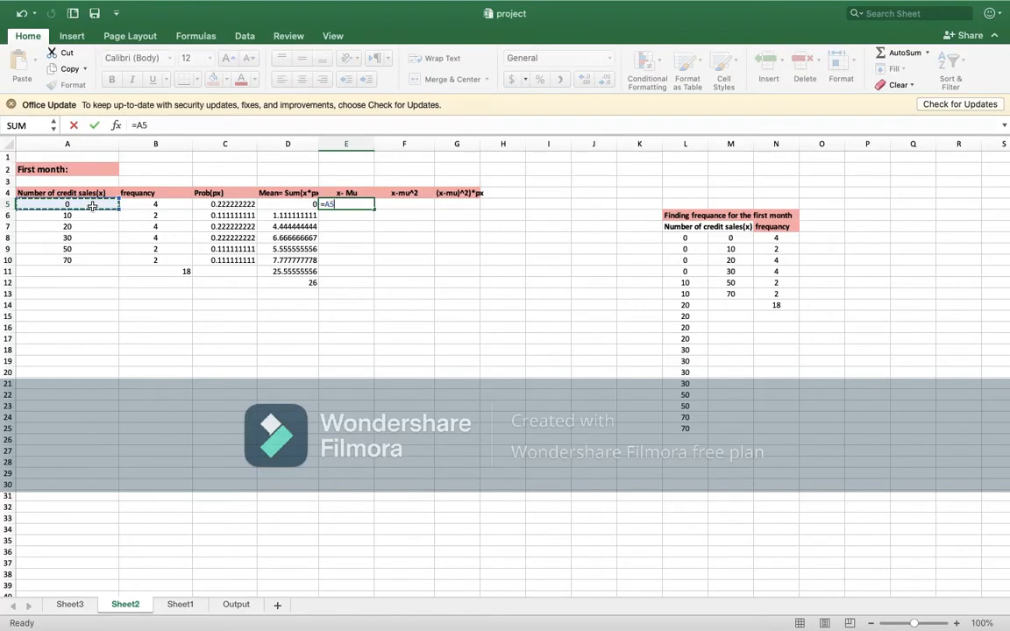
text(-)
click(300, 283)
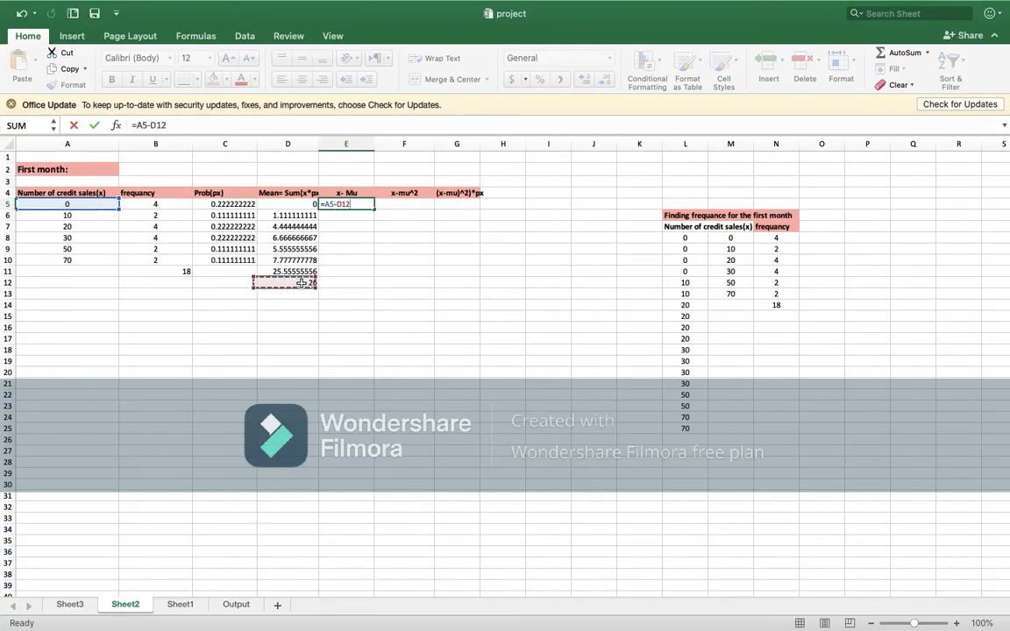
click(338, 204)
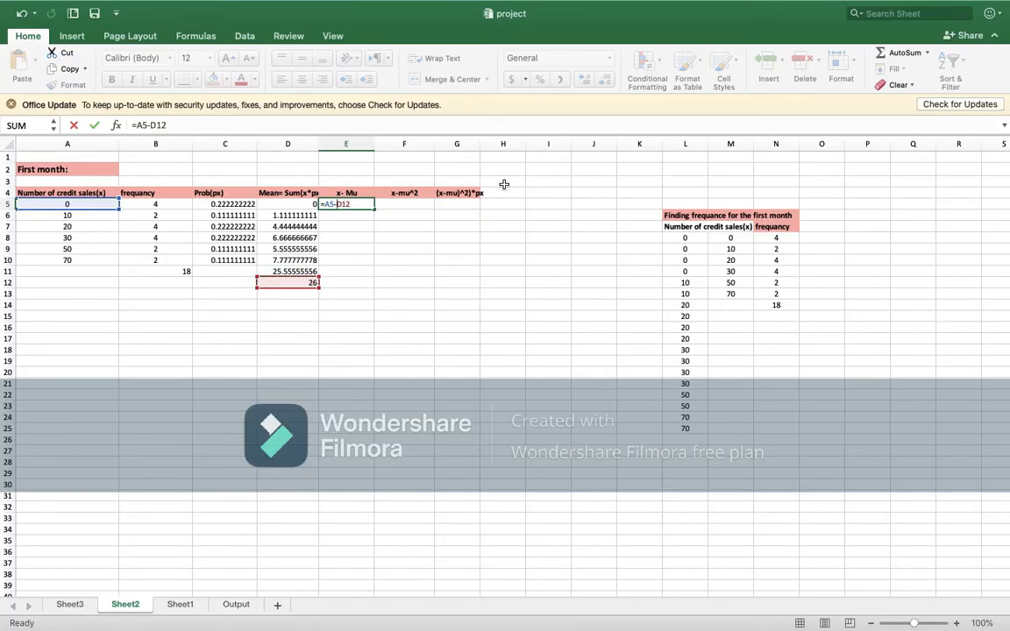
text($D$)
key(Return)
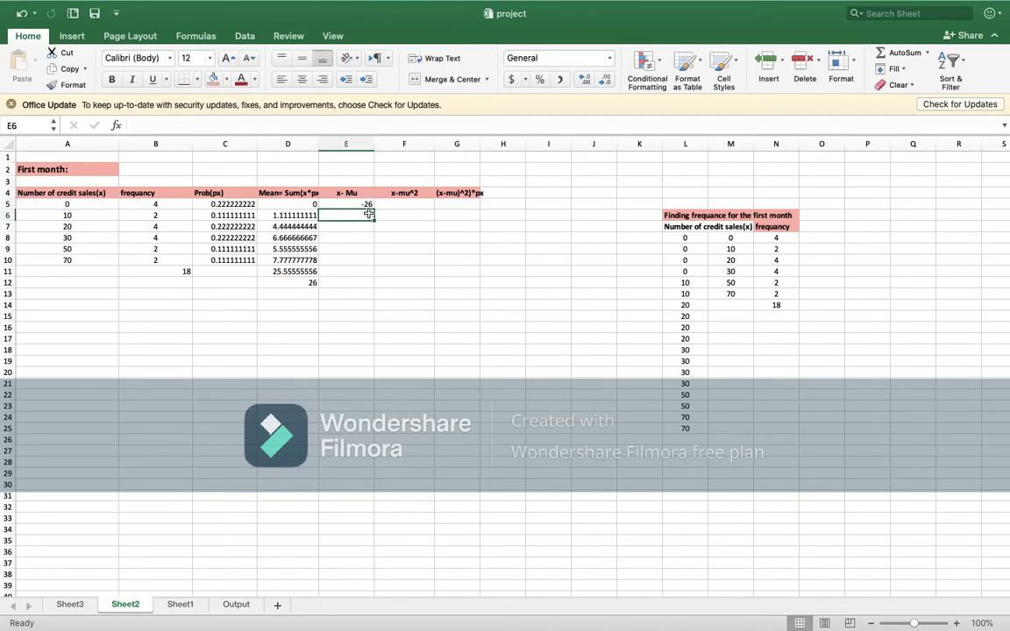
click(369, 204)
drag(373, 208, 372, 275)
Step: Square the deviations in the x-mu^2 column with =E5^2 in F5, filled down to F11
click(404, 204)
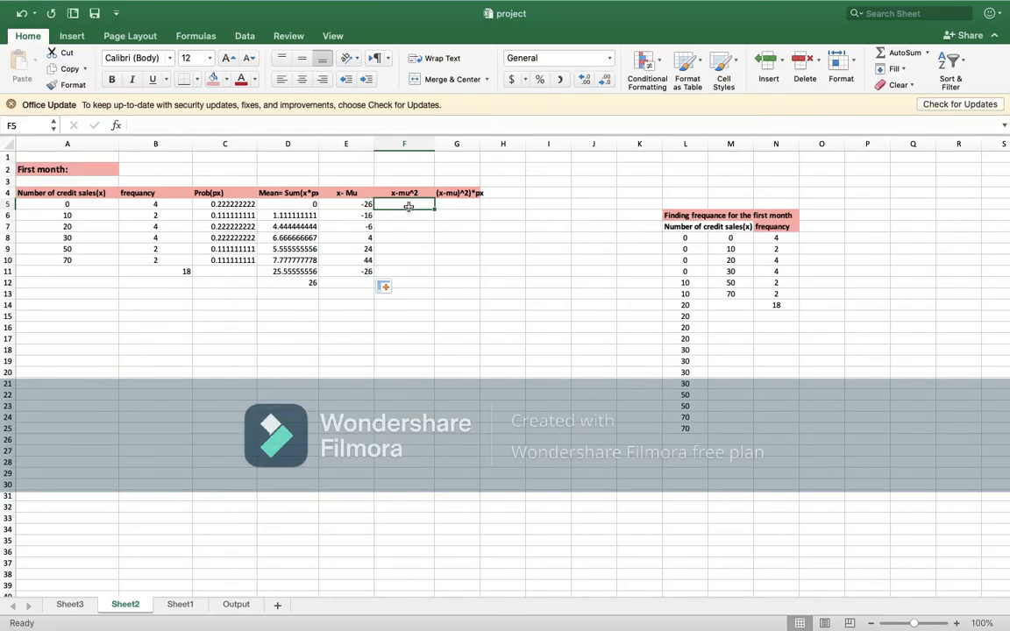
text(=)
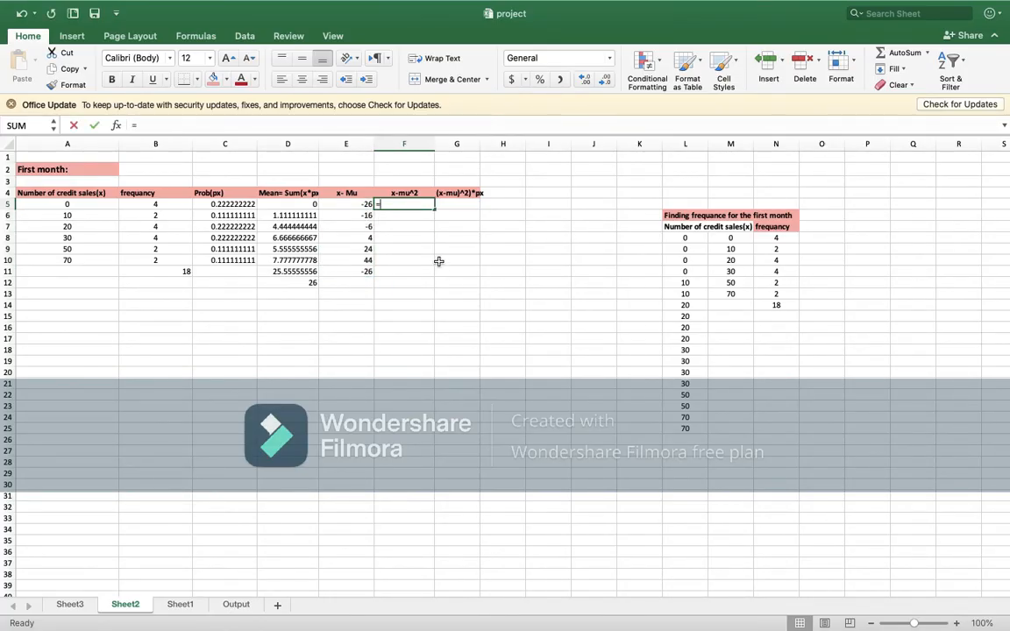
click(366, 205)
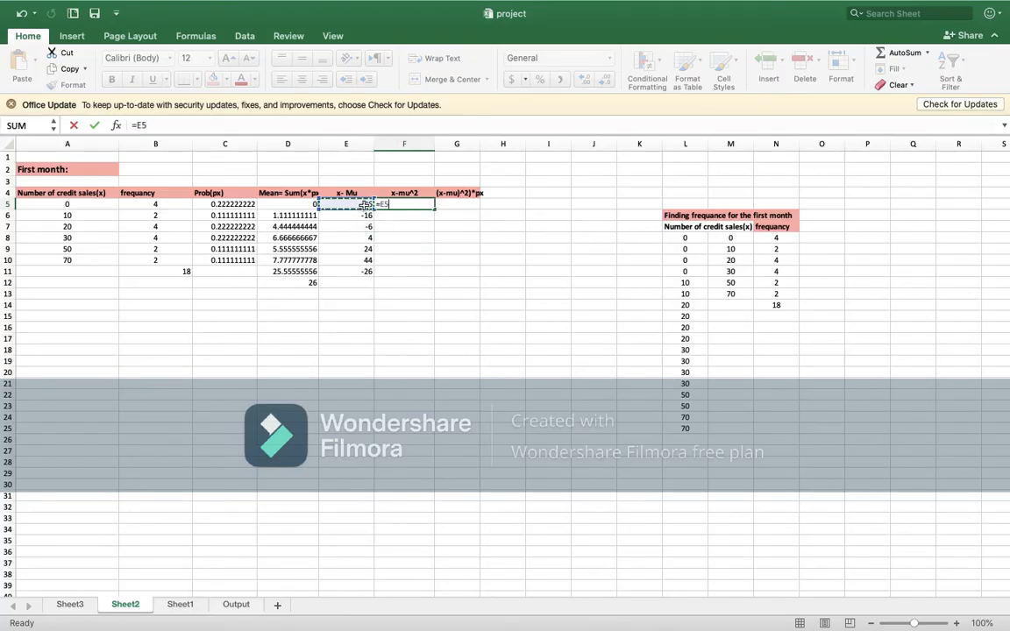
text(^2)
key(Return)
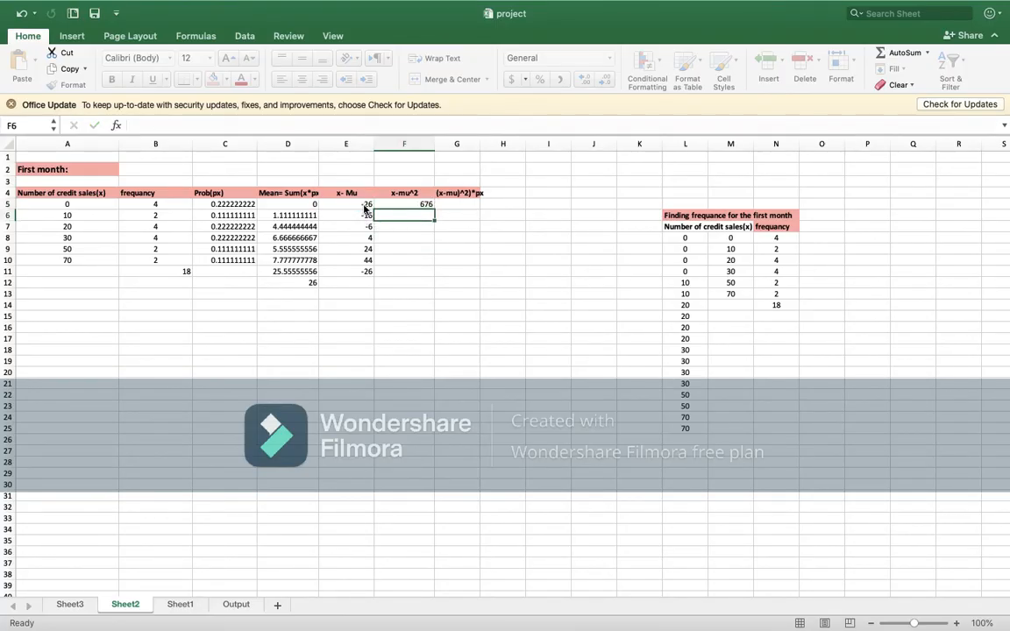
click(419, 201)
drag(432, 206, 429, 273)
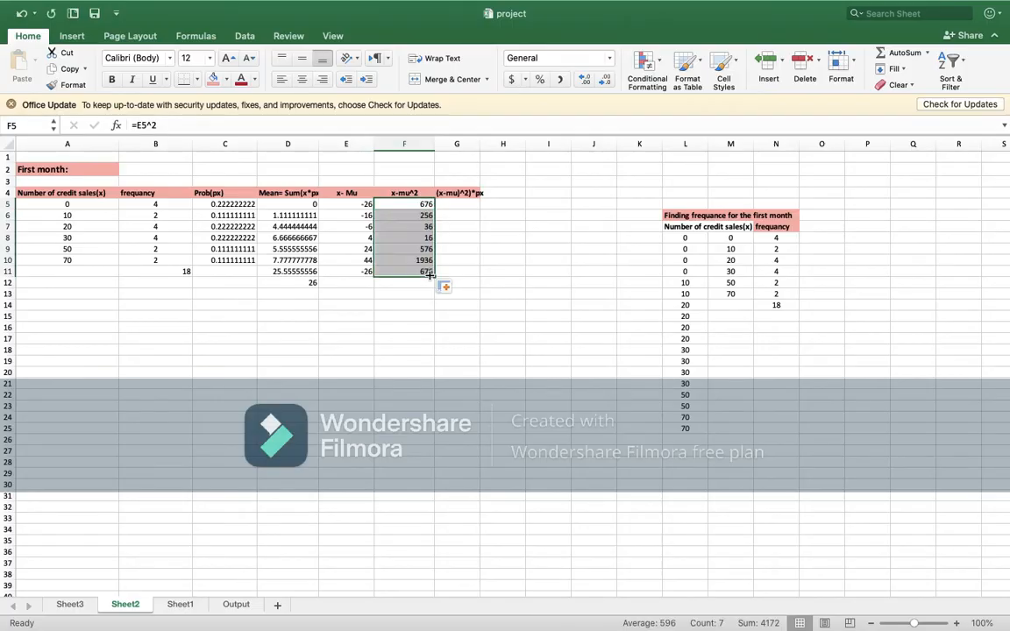
Step: Calculate the (x-mu)^2)*px column with =F5*C5 in G5, filled down the table's remaining rows
click(455, 207)
text(=)
click(426, 206)
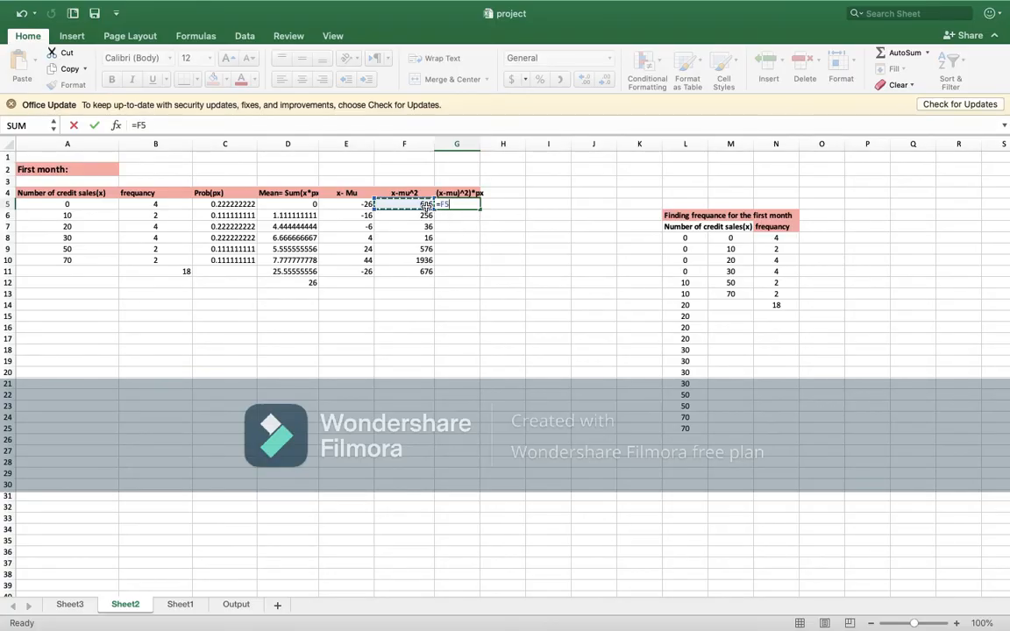
text(*)
click(237, 204)
key(Return)
click(473, 206)
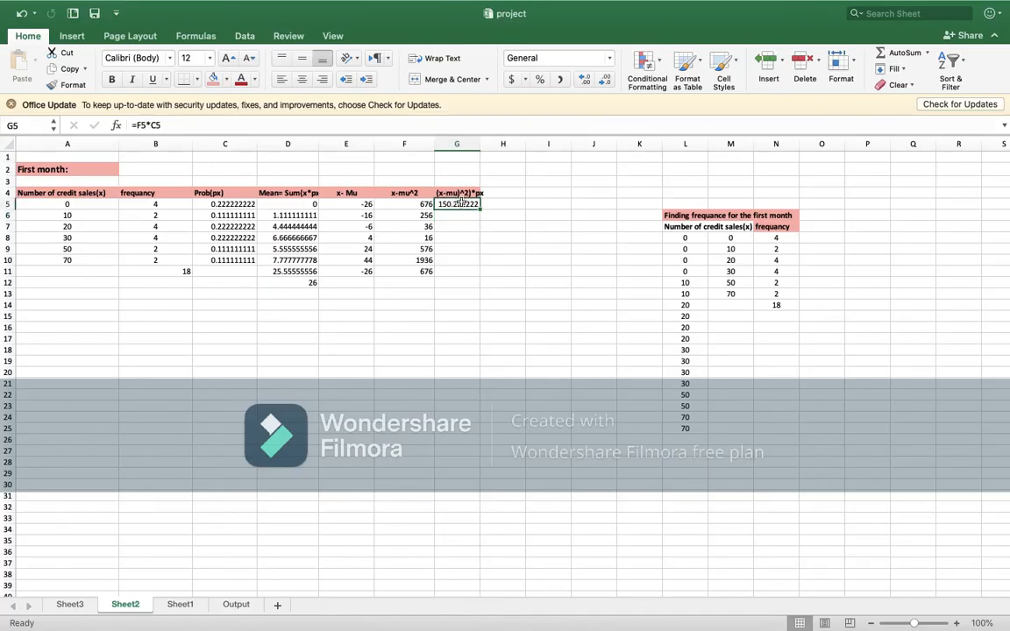
drag(481, 209, 478, 273)
Step: Sum G5:G10 in cell G11 to get the first month's variance
click(474, 285)
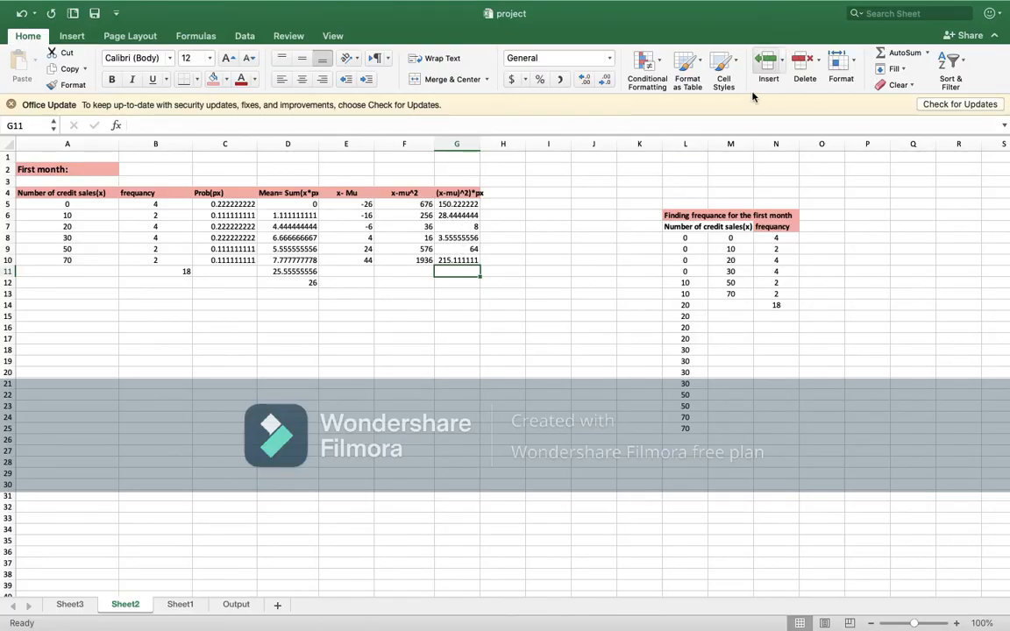
click(900, 55)
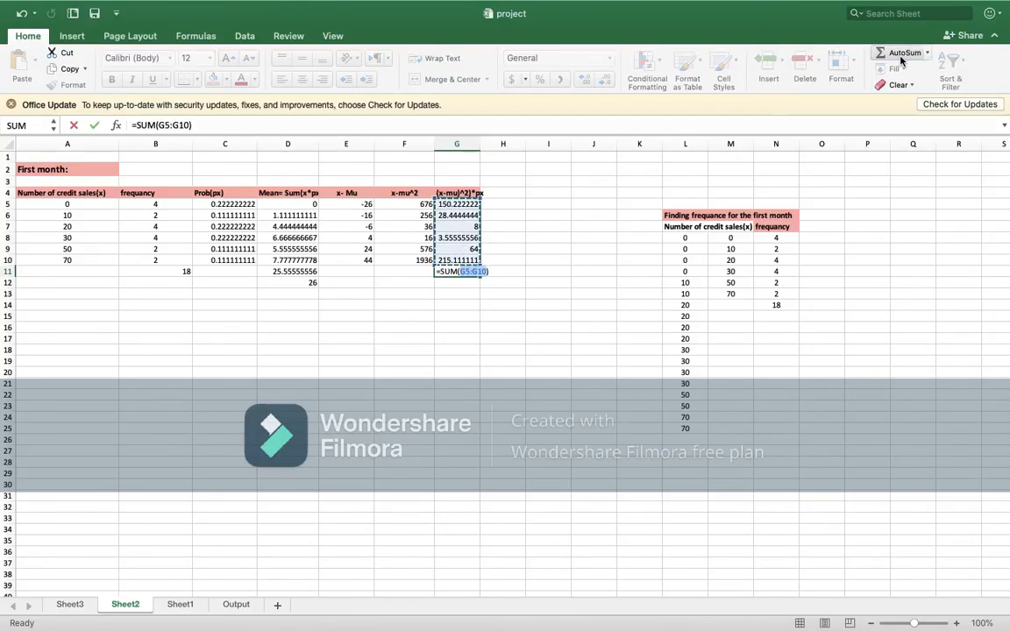
key(Return)
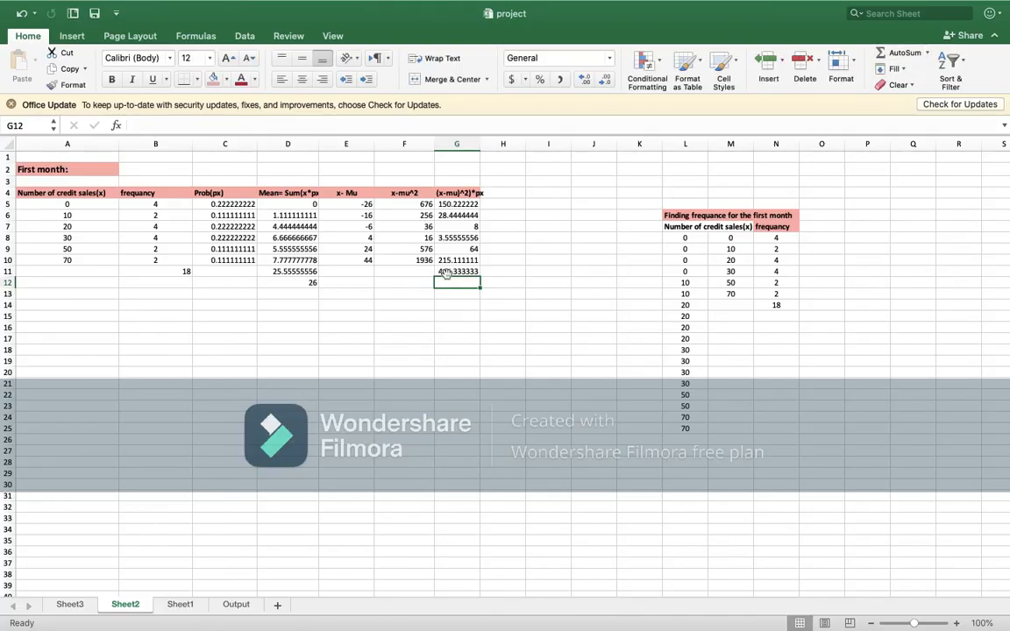
Step: Calculate the first month's standard deviation in G12 as the square root of G11
text(=)
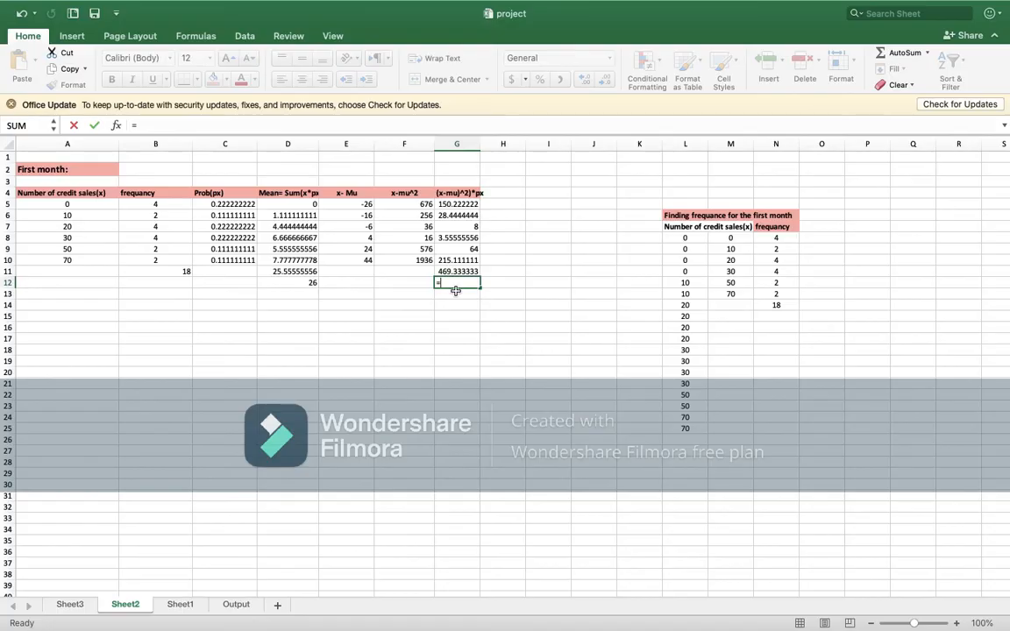
text(sqrt()
click(454, 271)
text())
key(Return)
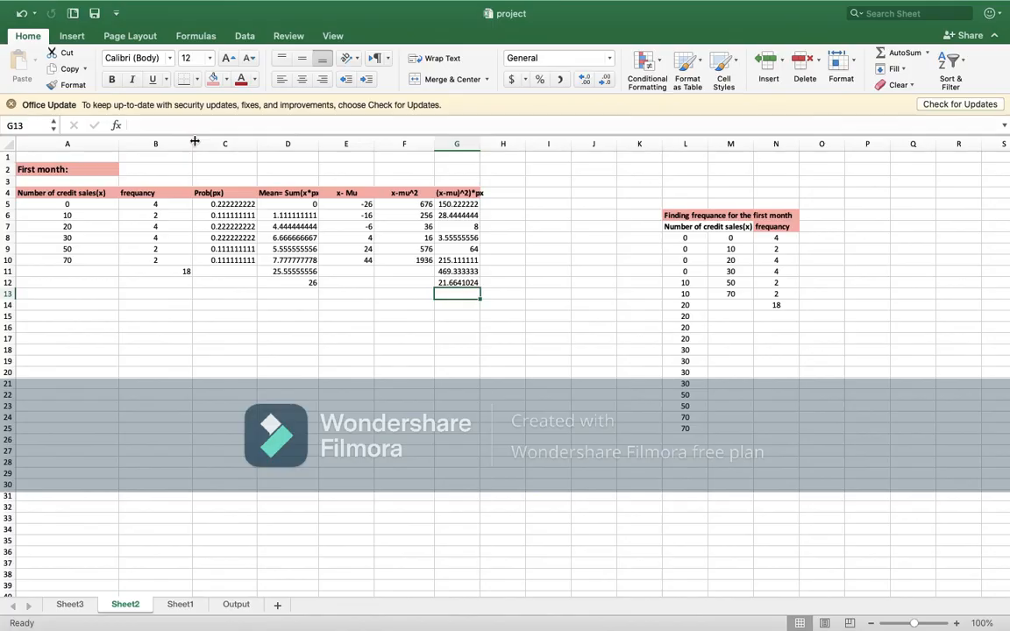
Step: Open Sheet3 and look through its completed first and second month tables
click(62, 608)
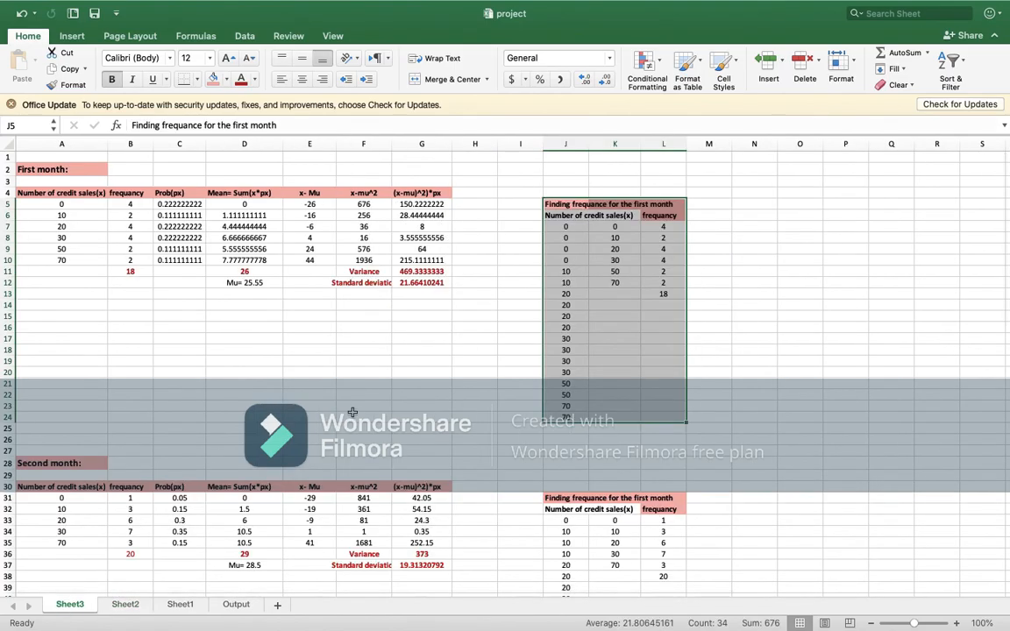
scroll(340, 405, down, 2)
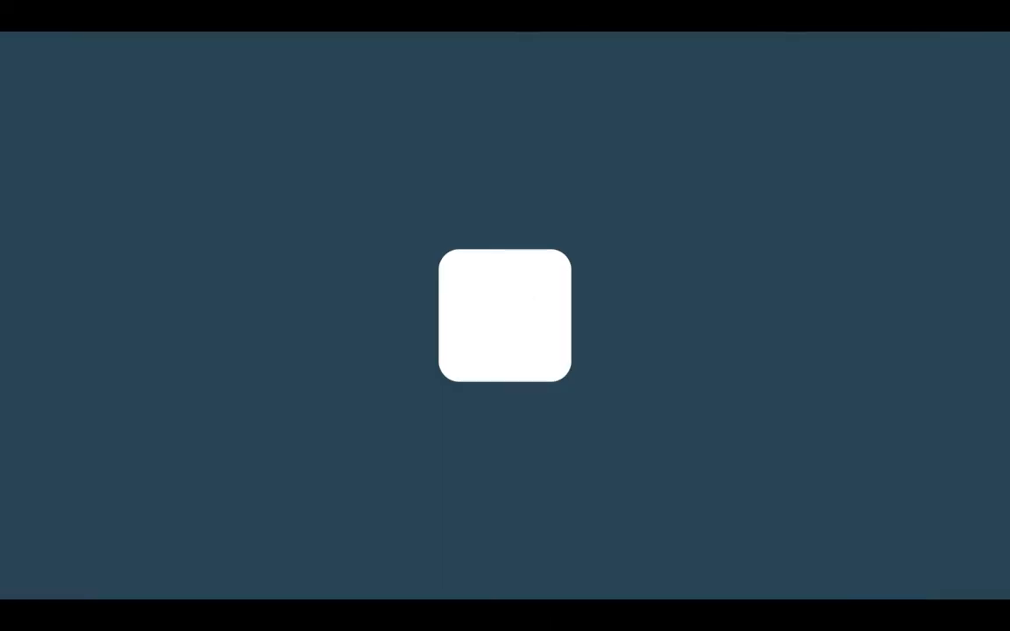